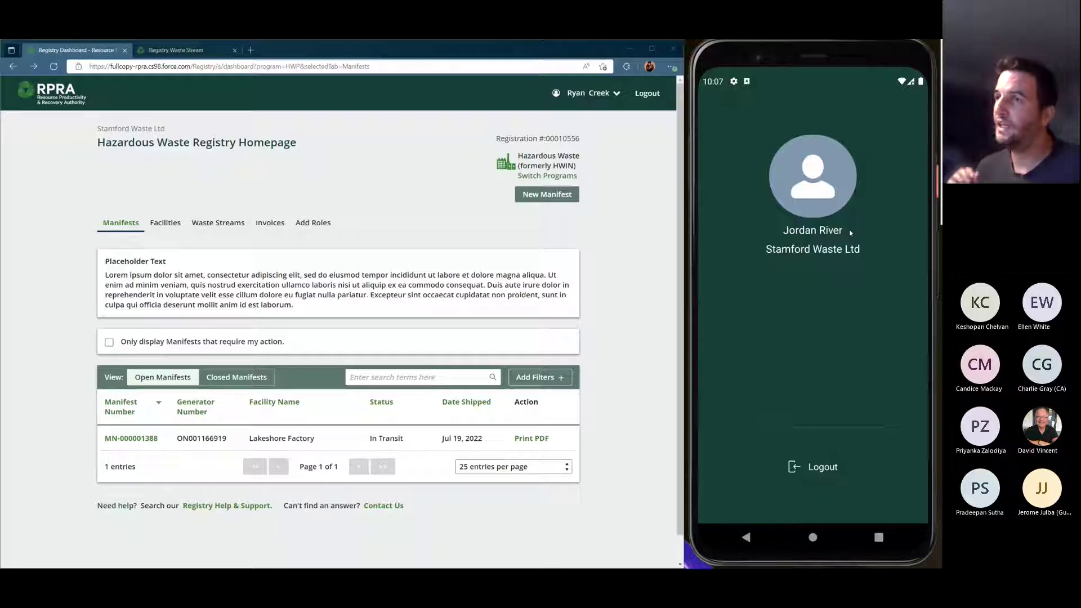
Open the mobile Manifests list, which shows submitted manifest MN-000001388 from Lakeshore Factory
click(885, 239)
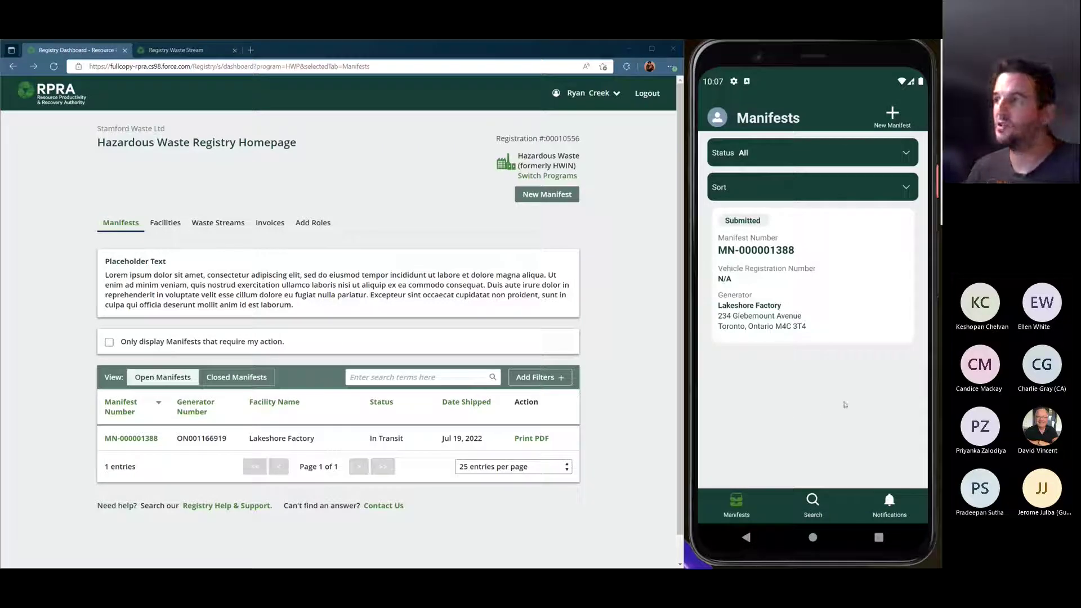
Create a new manifest, searching 'Lakeshore Factory' and selecting Stamford Waste Ltd's site as generator
click(893, 117)
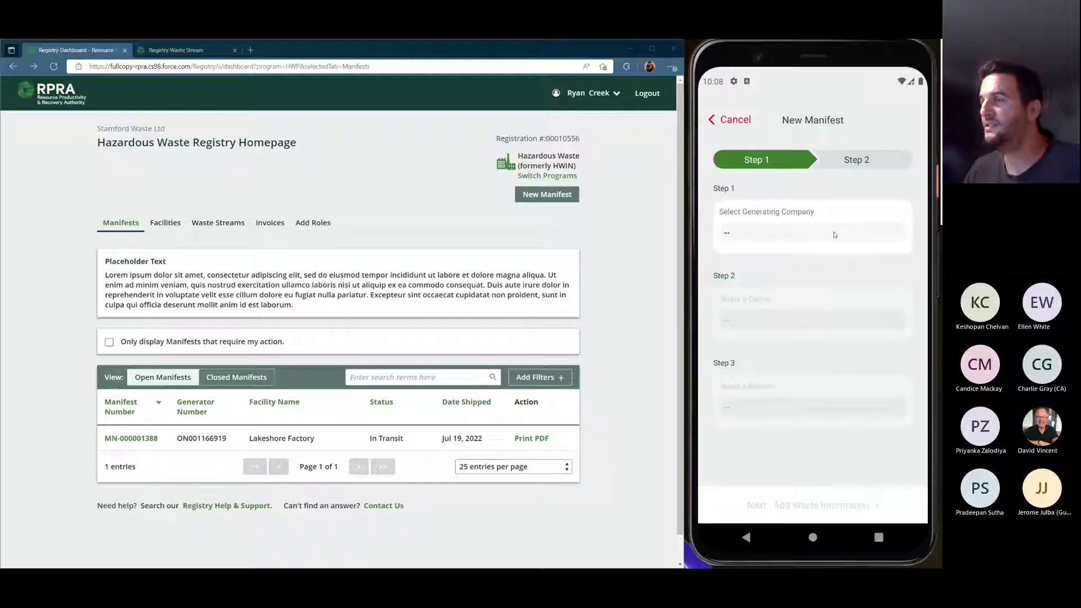
click(835, 234)
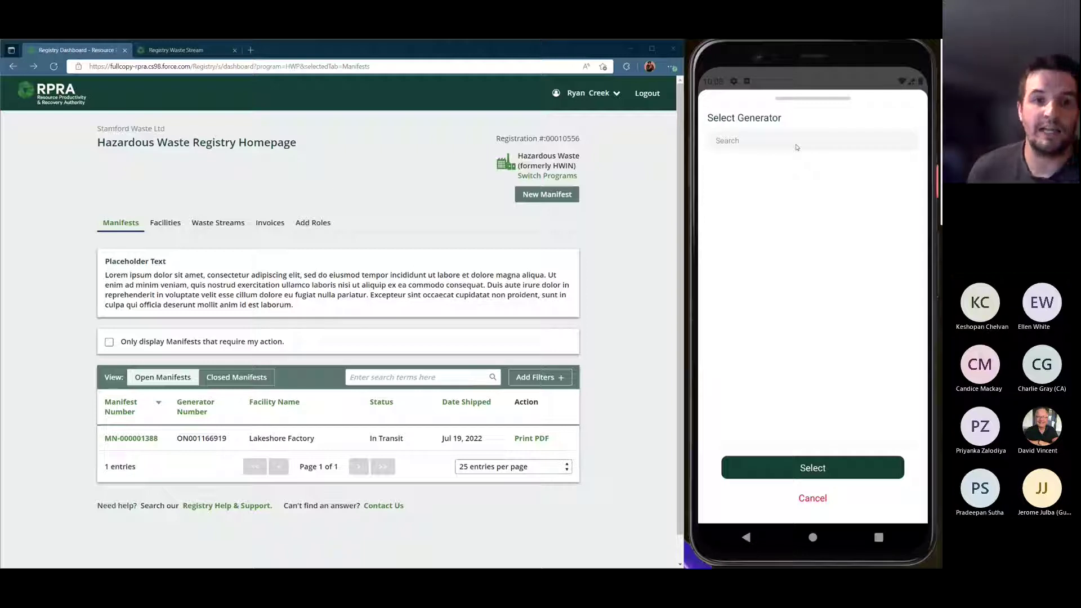
click(797, 145)
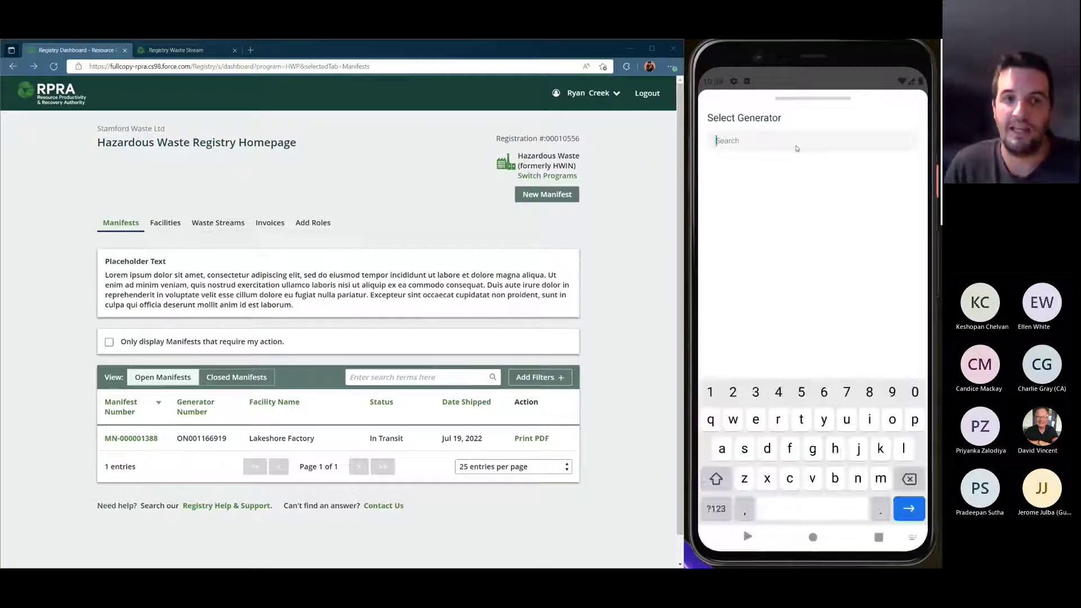
text(Lakeshoree)
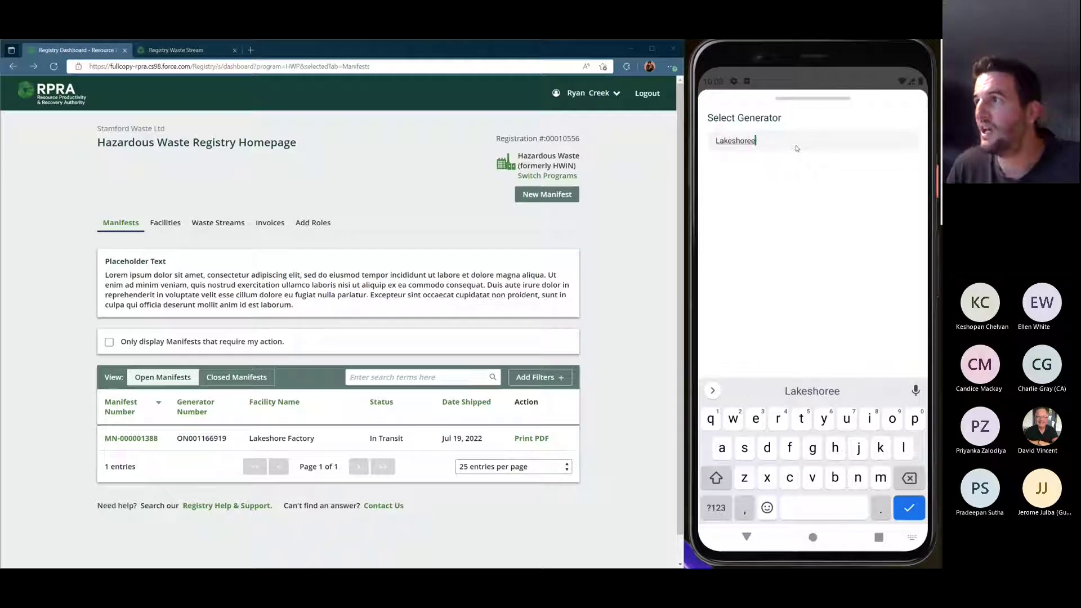
key(BackSpace)
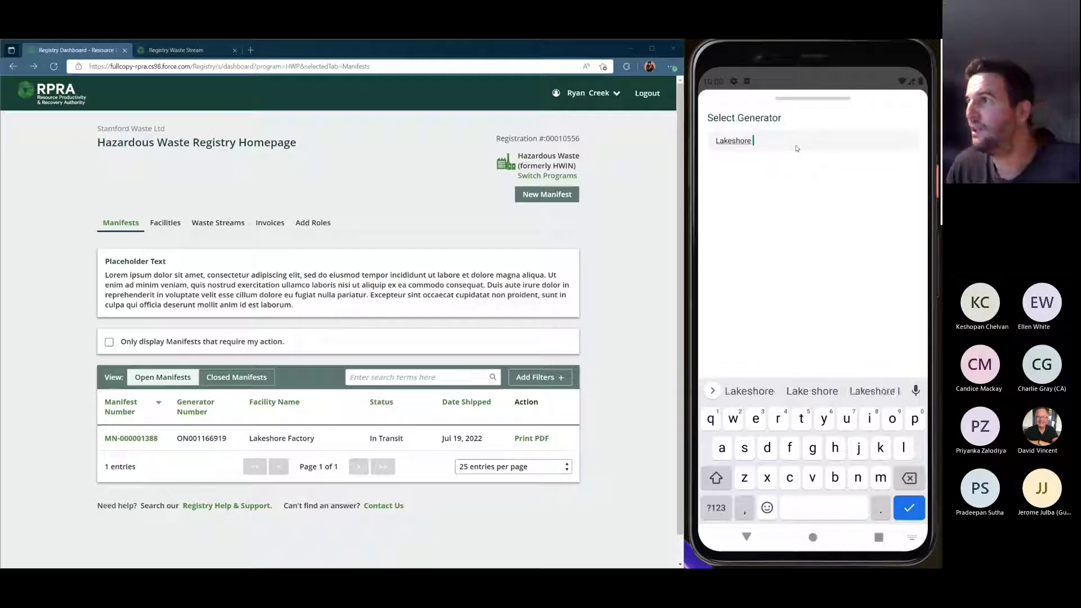
text(Factory)
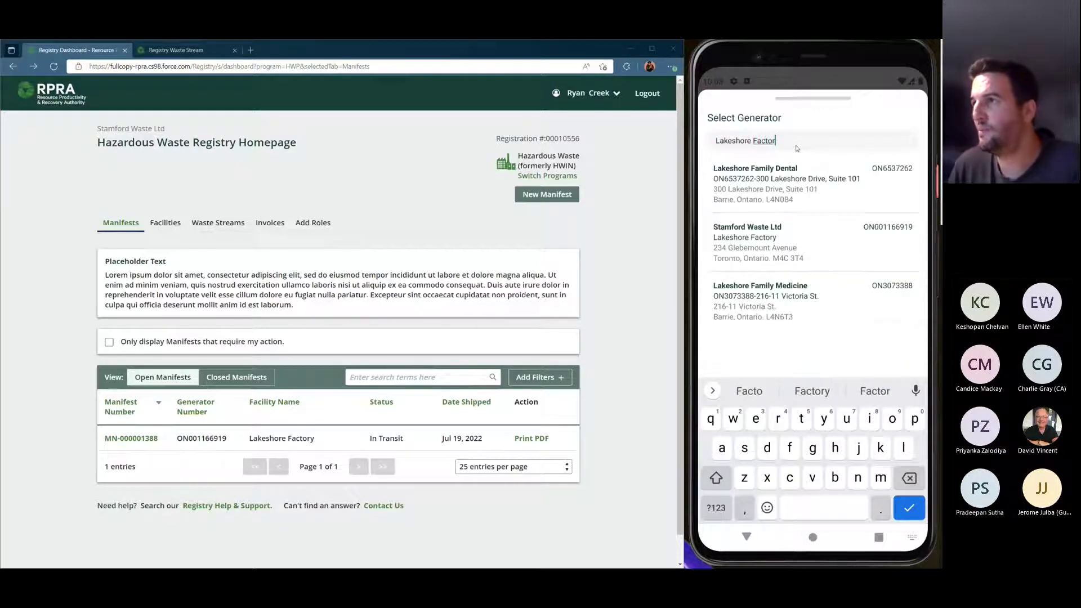
click(809, 270)
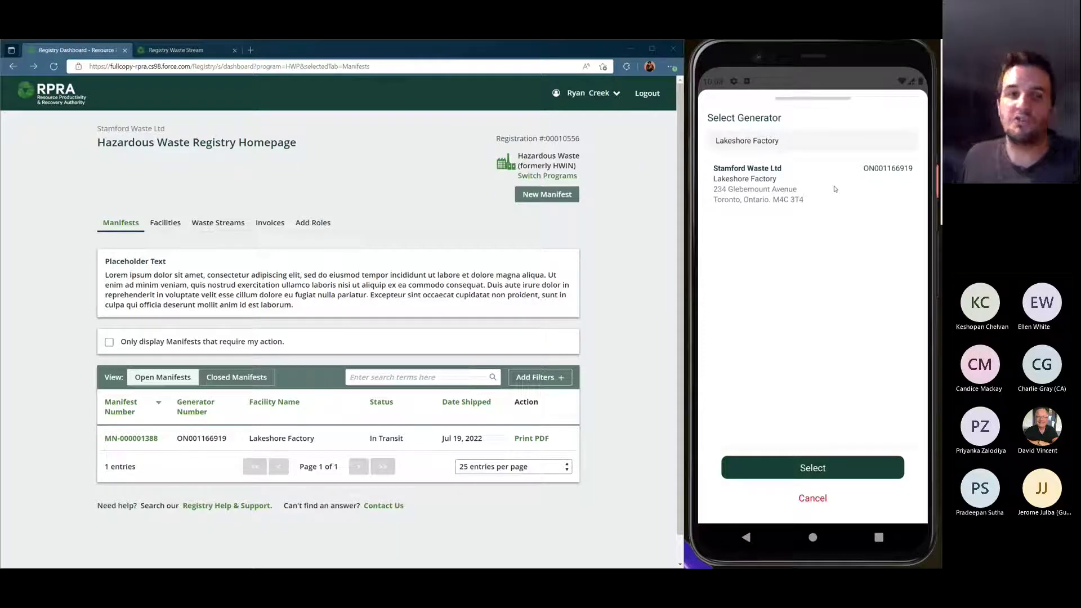
click(835, 189)
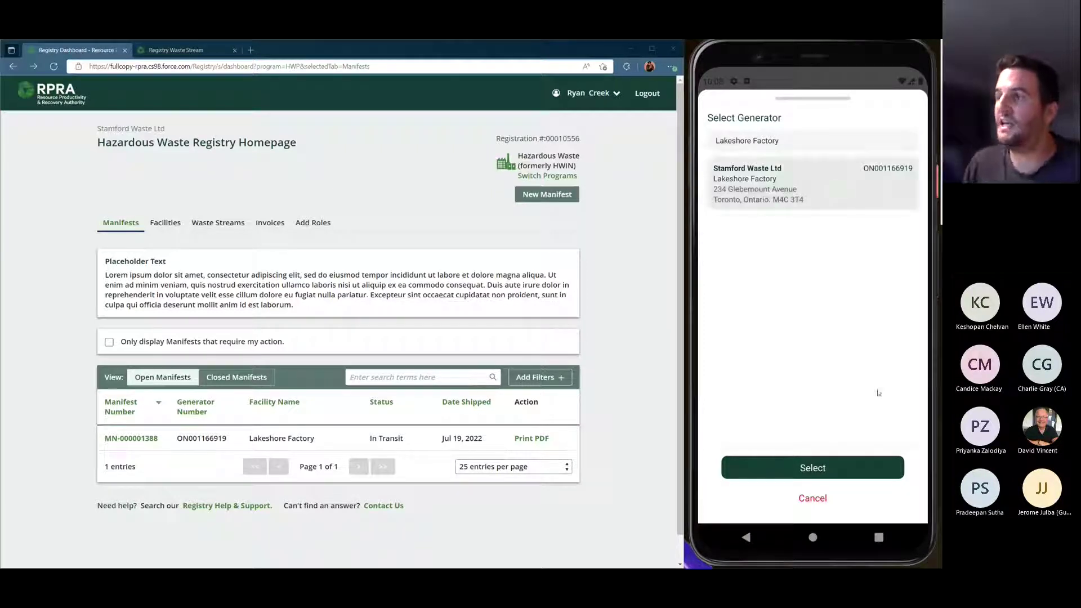
click(842, 471)
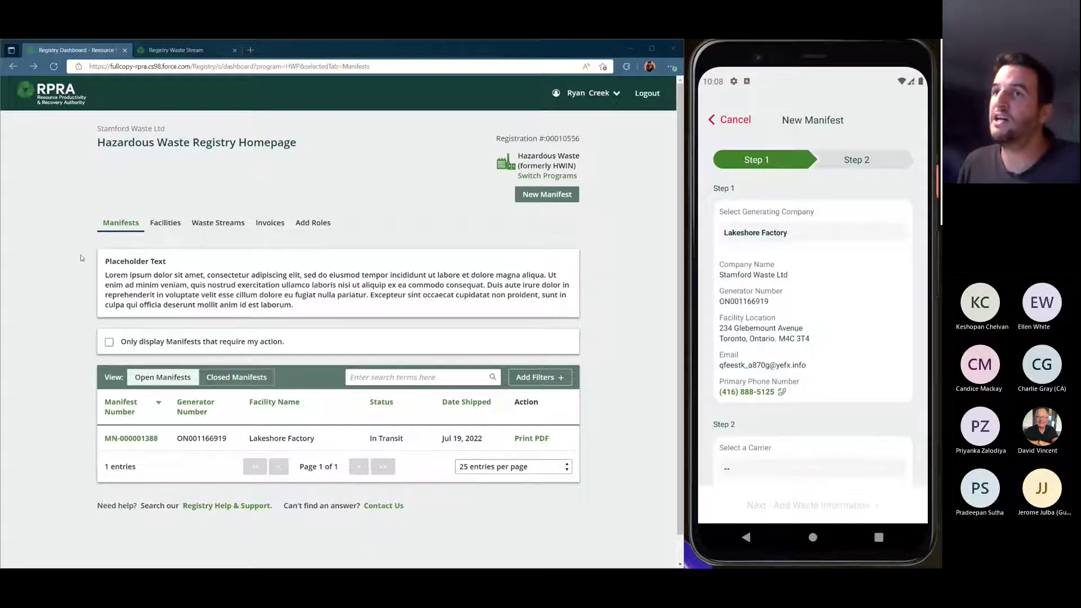
Reload the portal's Manifests tab to reveal the new Draft MN-000001527 for Lakeshore Factory
click(119, 223)
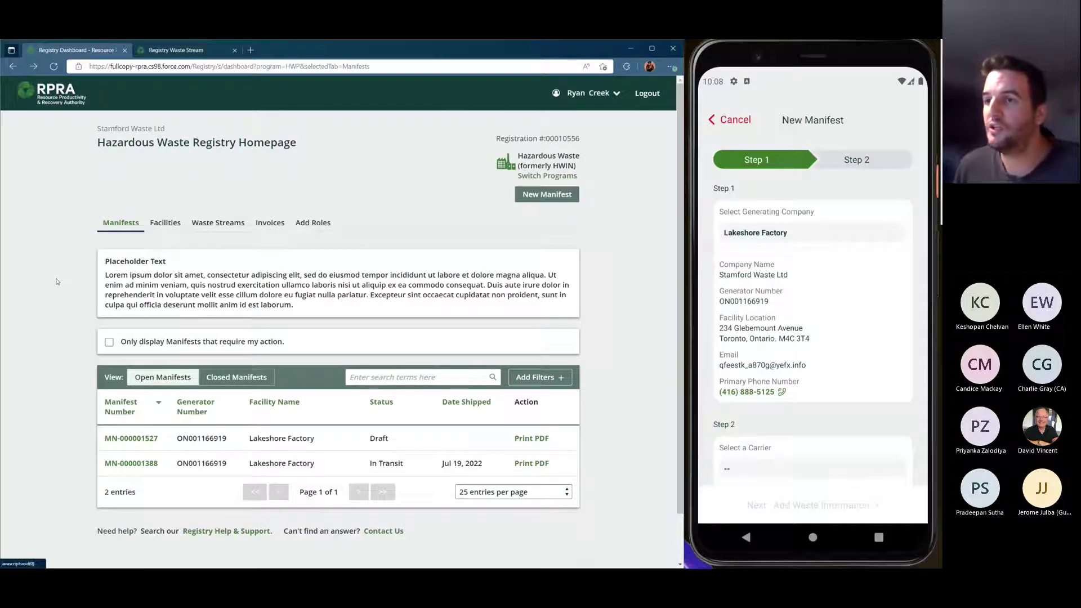
scroll(57, 281, down, 1)
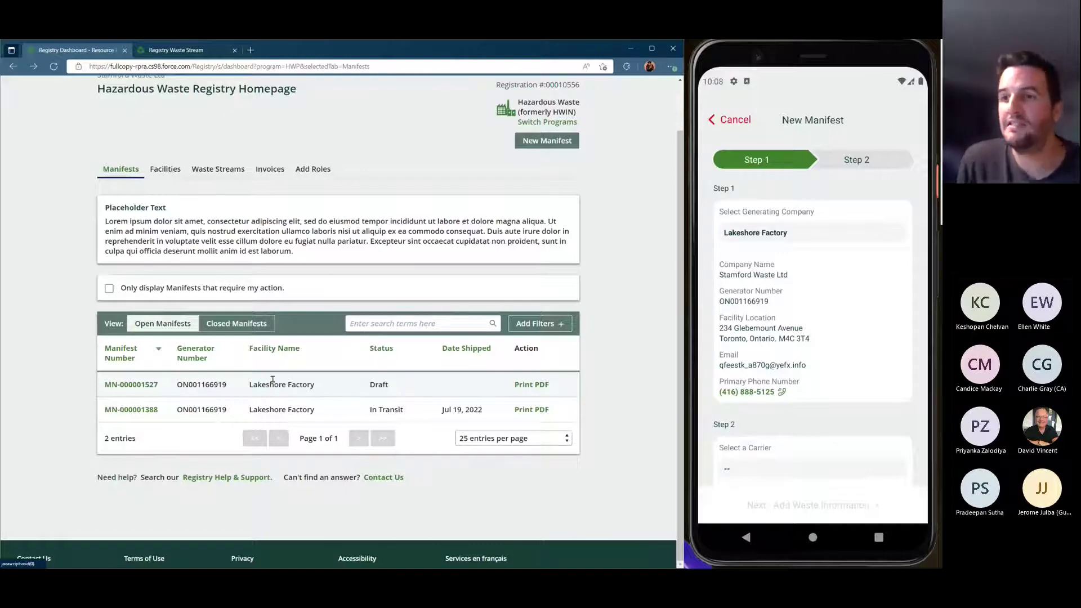
Open draft MN-000001527 and review its Lakeshore Factory generator details and empty carrier section
click(131, 384)
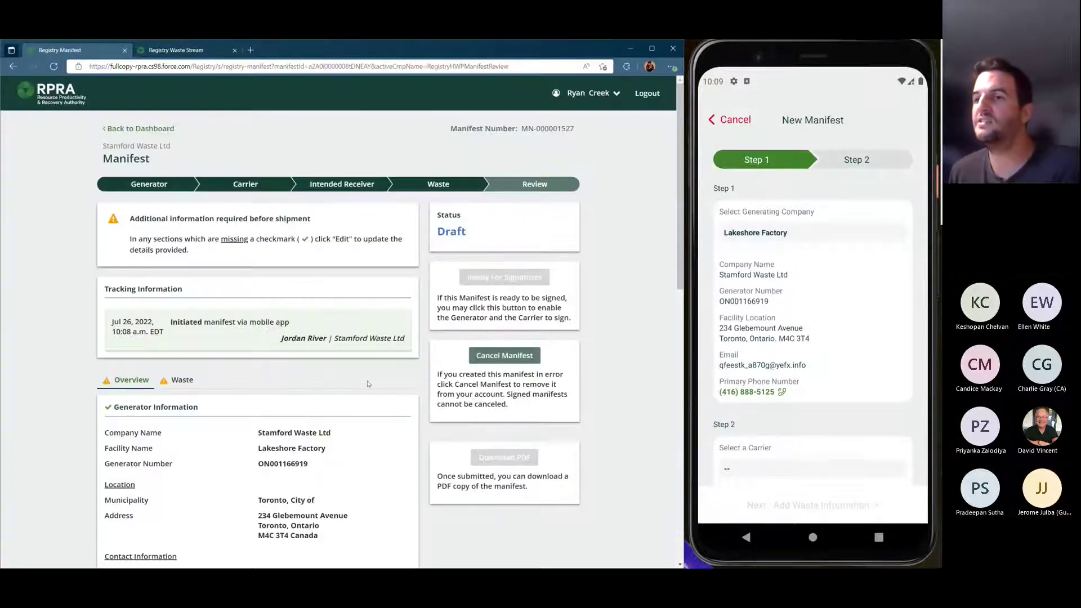
scroll(371, 381, down, 1)
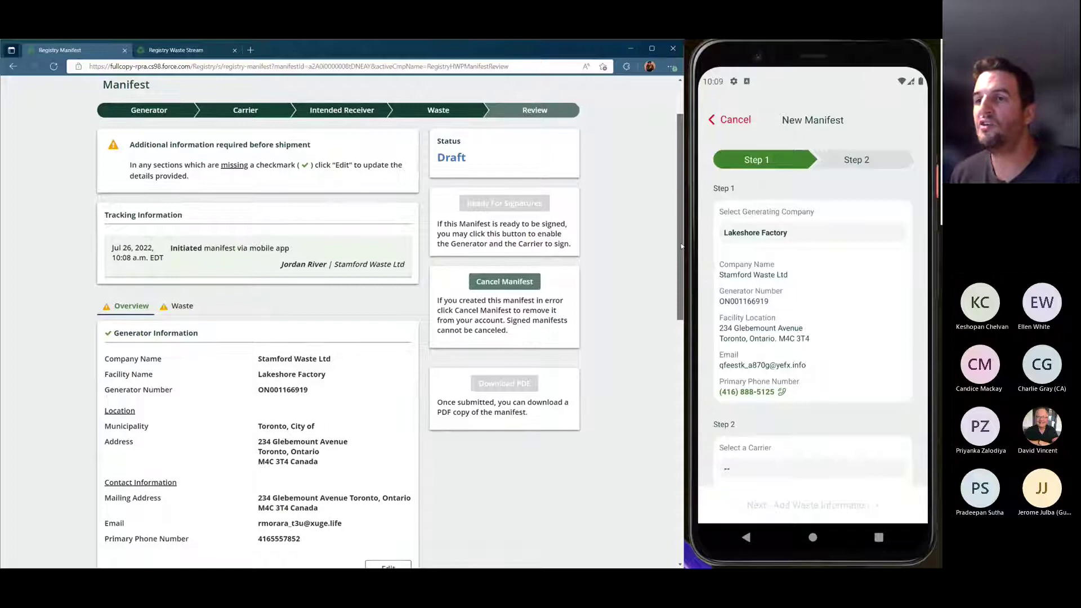
drag(681, 245, 680, 274)
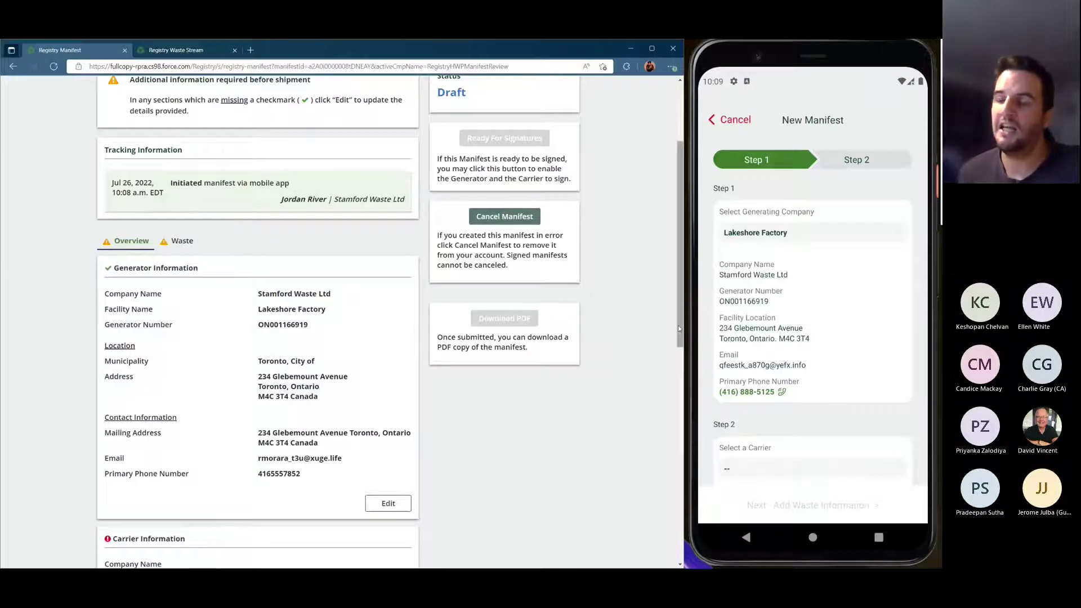
drag(678, 329, 655, 369)
scroll(835, 332, down, 2)
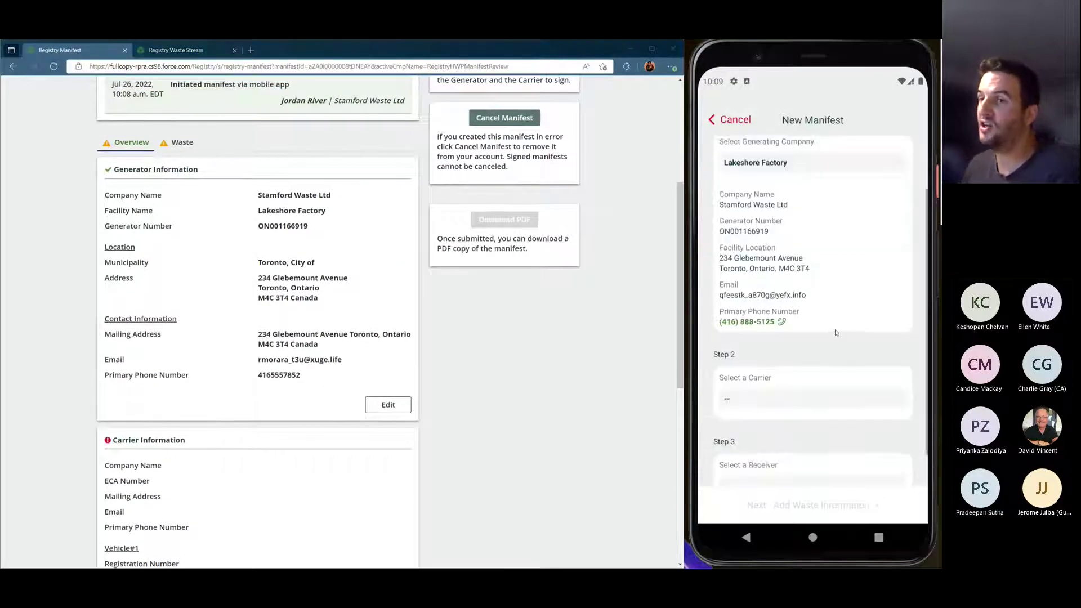
drag(678, 292, 675, 366)
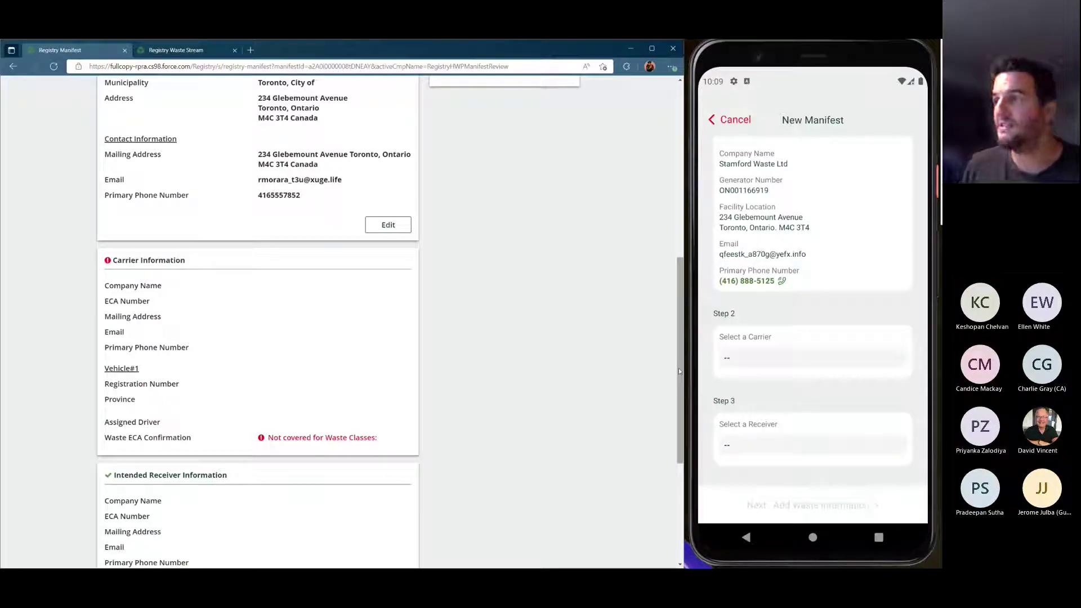
scroll(679, 371, up, 3)
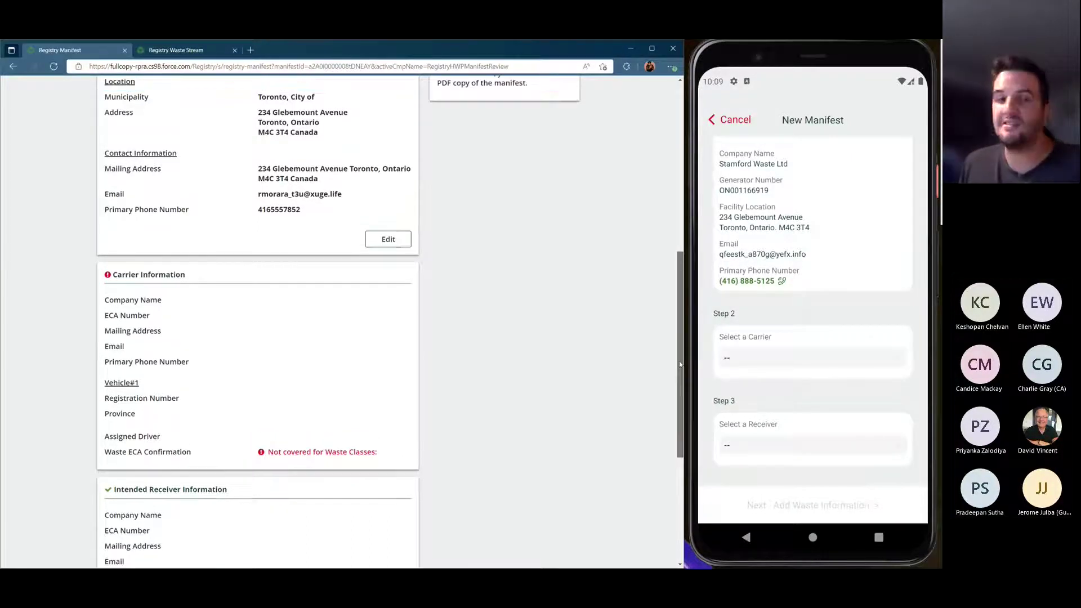
Search '8524-B83' and select McDuff Carriers (ECA 8524-B83LRR) as the manifest's carrier
click(825, 361)
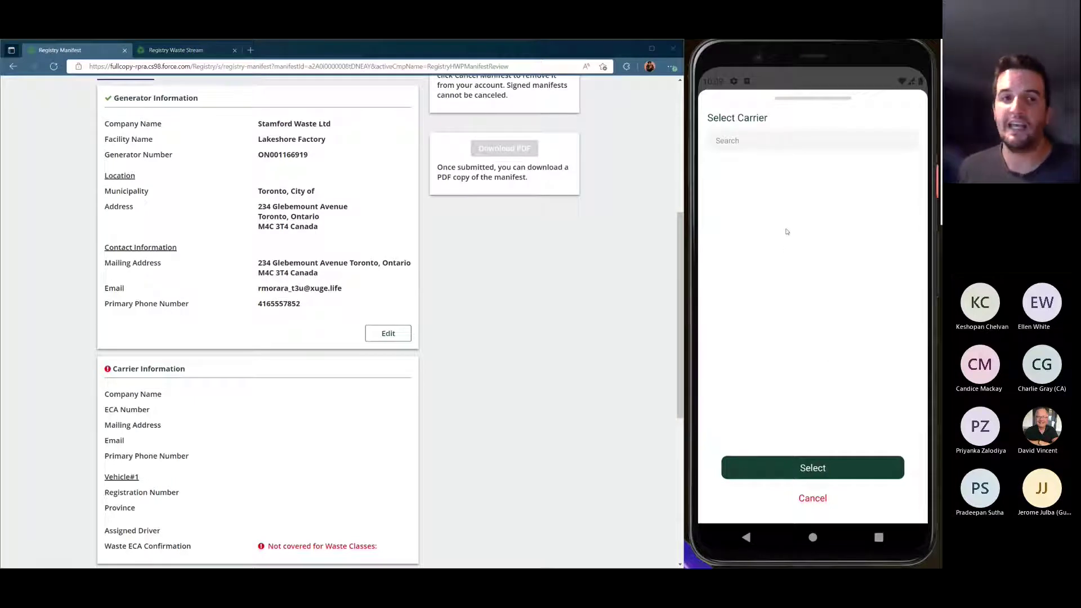
click(767, 143)
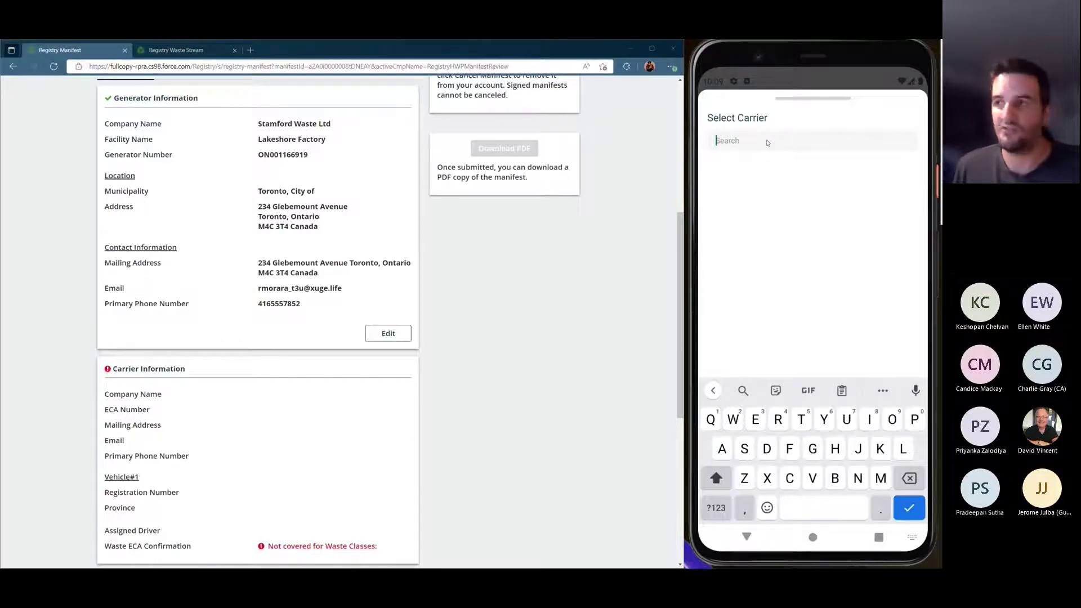
text(8524)
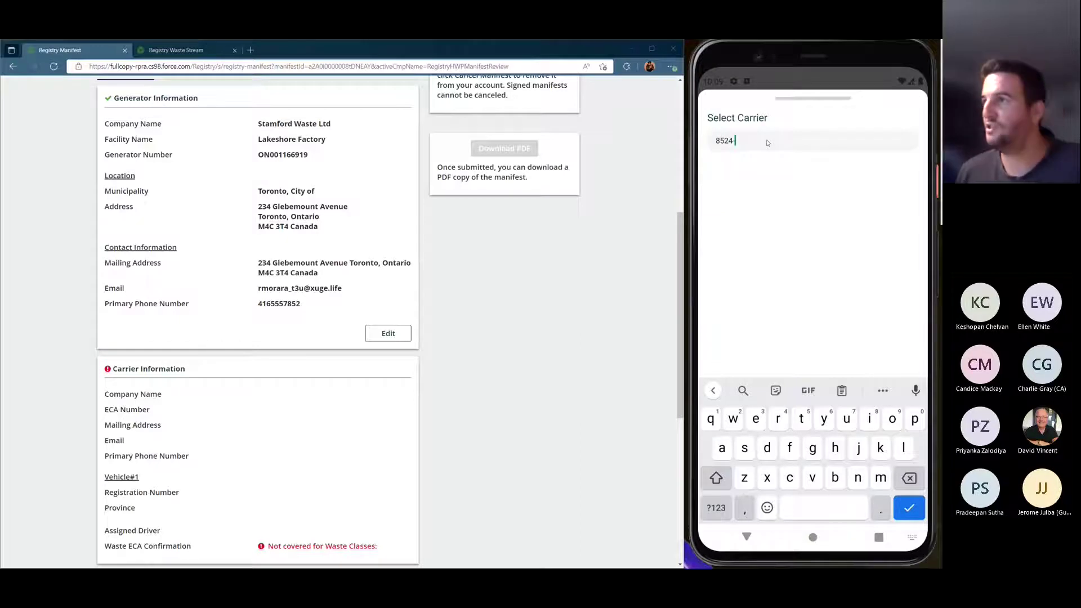
text(-B83L)
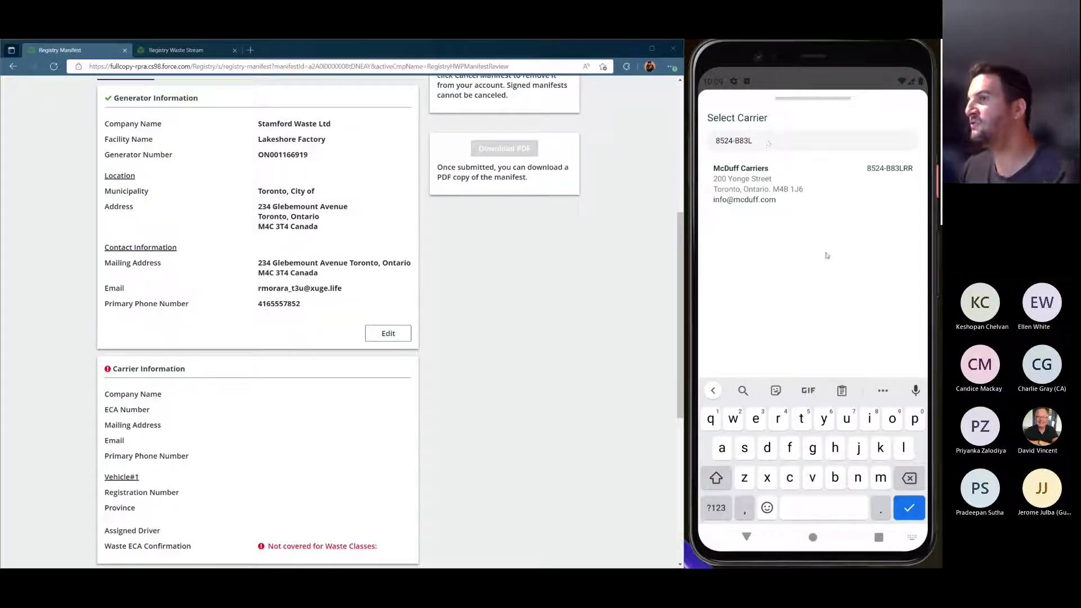
key(Return)
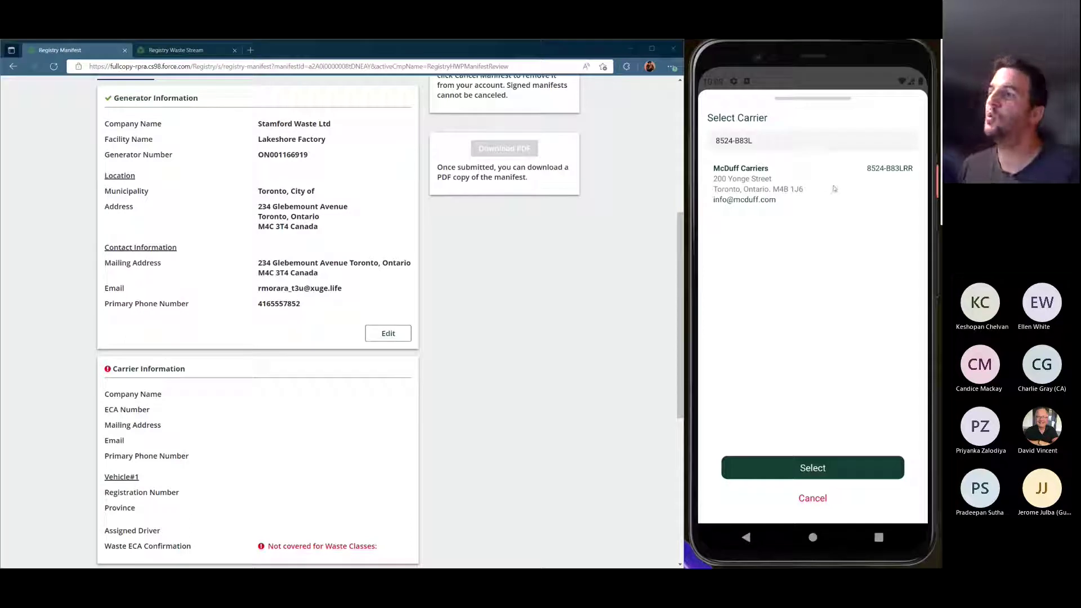
click(834, 189)
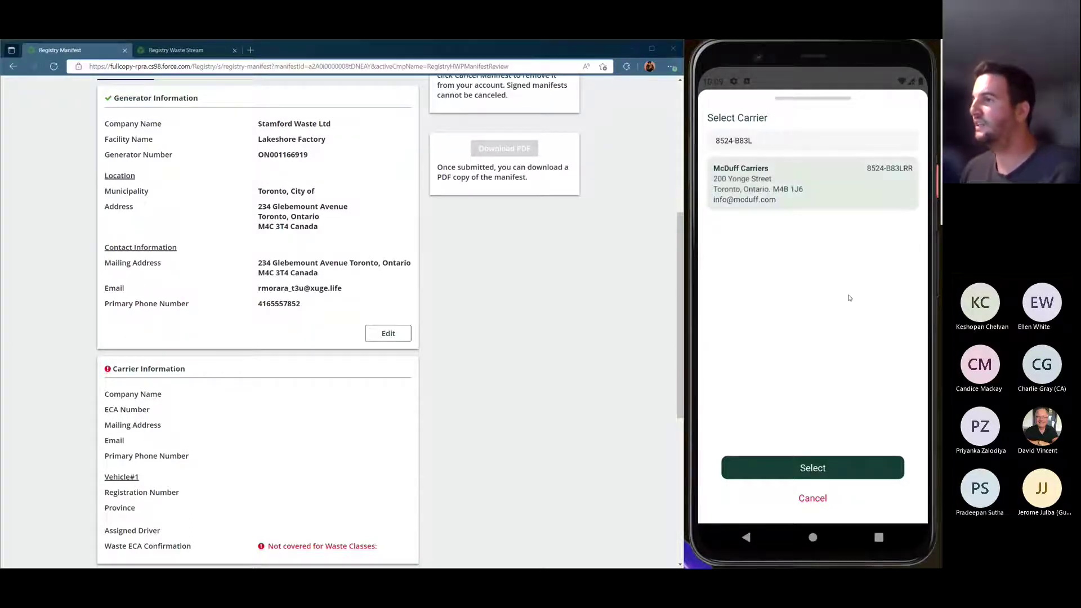
click(856, 469)
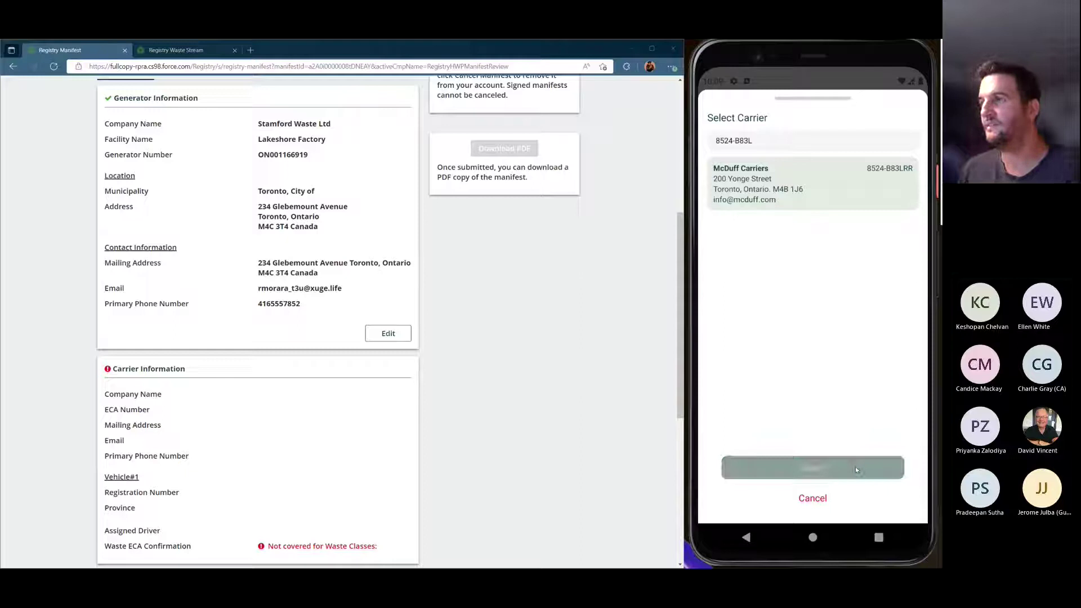
drag(859, 471, 859, 367)
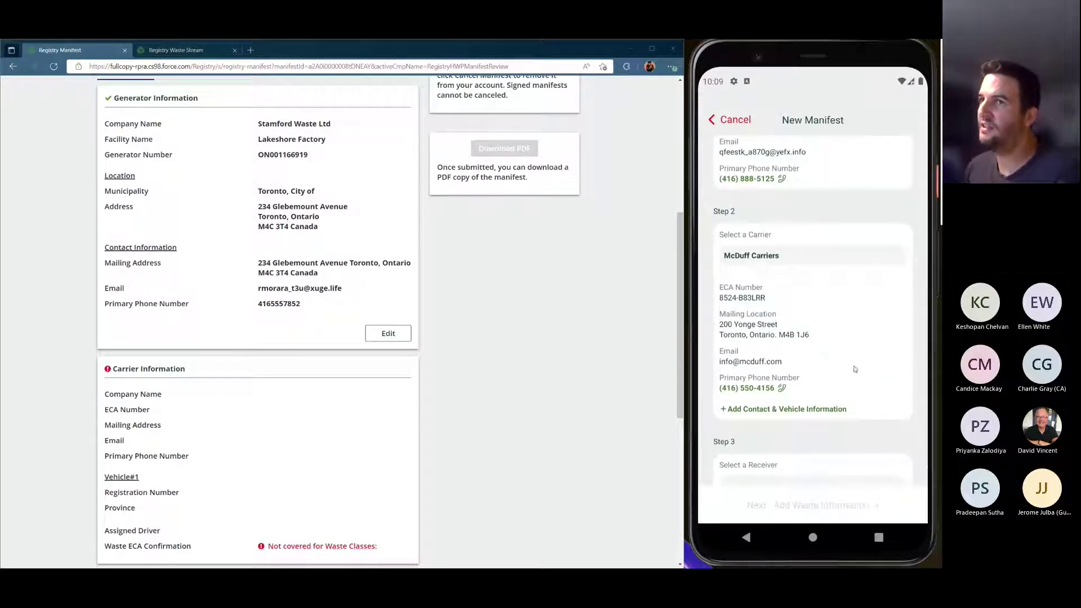
Scroll the web draft down to Intended Receiver, past the synced McDuff Carriers details
scroll(437, 360, up, 5)
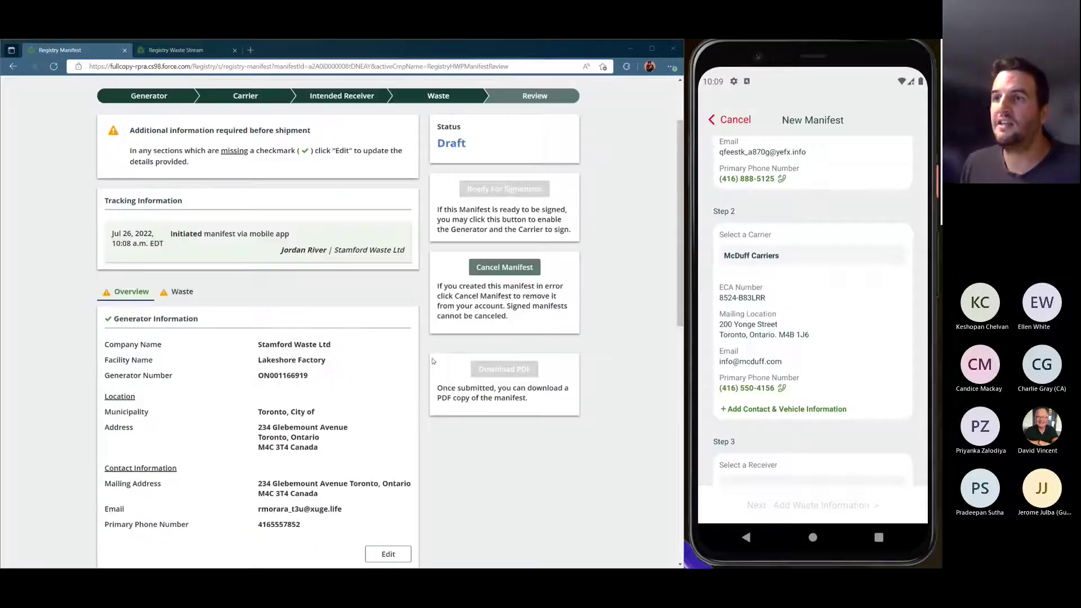
scroll(68, 371, down, 8)
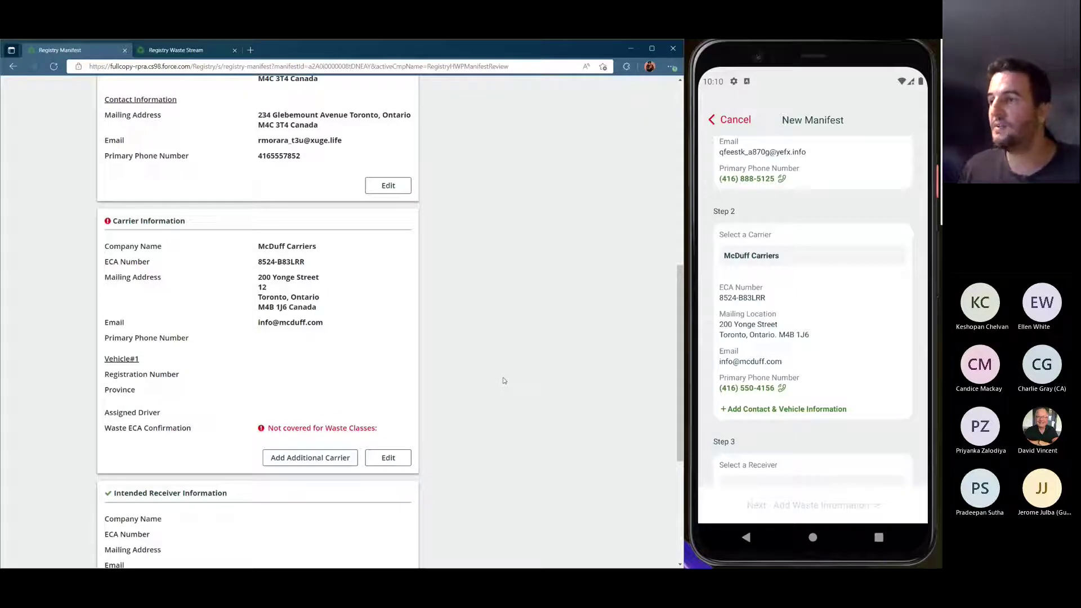
scroll(503, 380, down, 4)
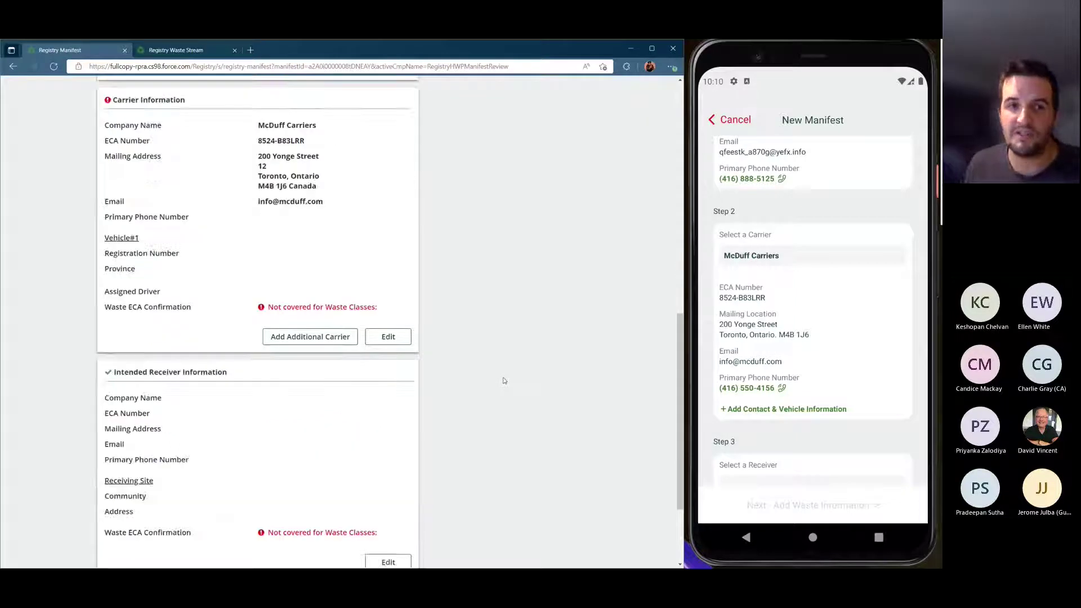
scroll(881, 404, down, 2)
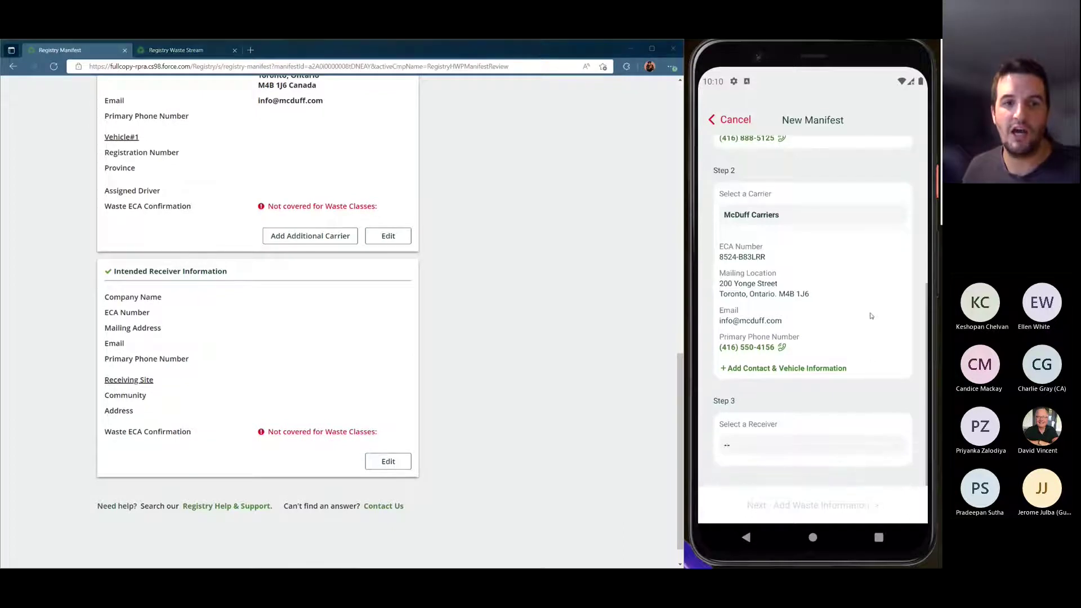
Search '16 Paul Street' and select Reccy Receivers (ECA 8555-Y67YUH) as the receiver
click(815, 448)
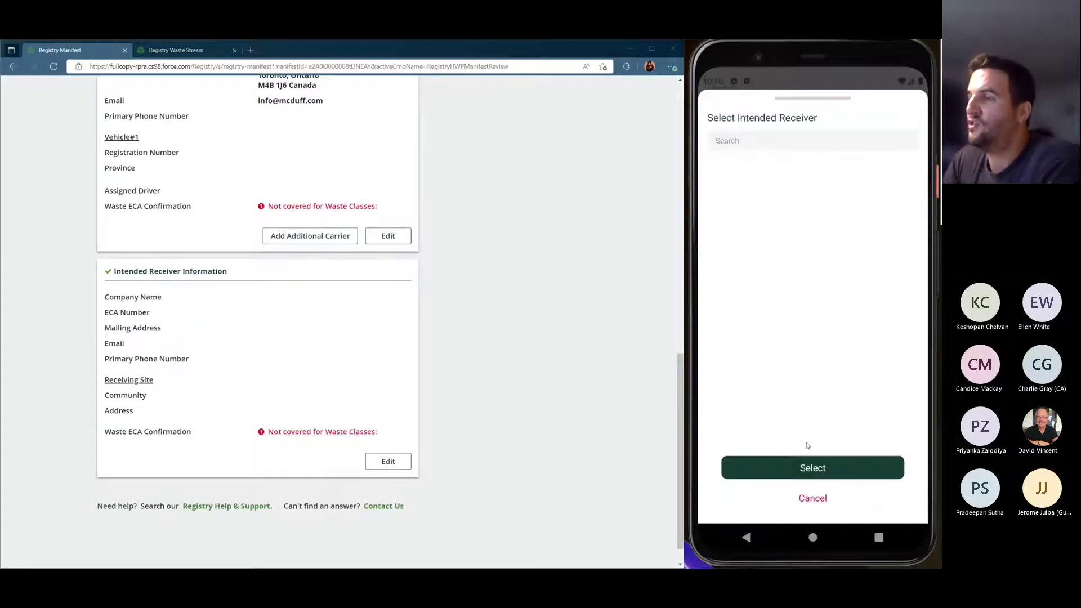
click(766, 146)
text(16)
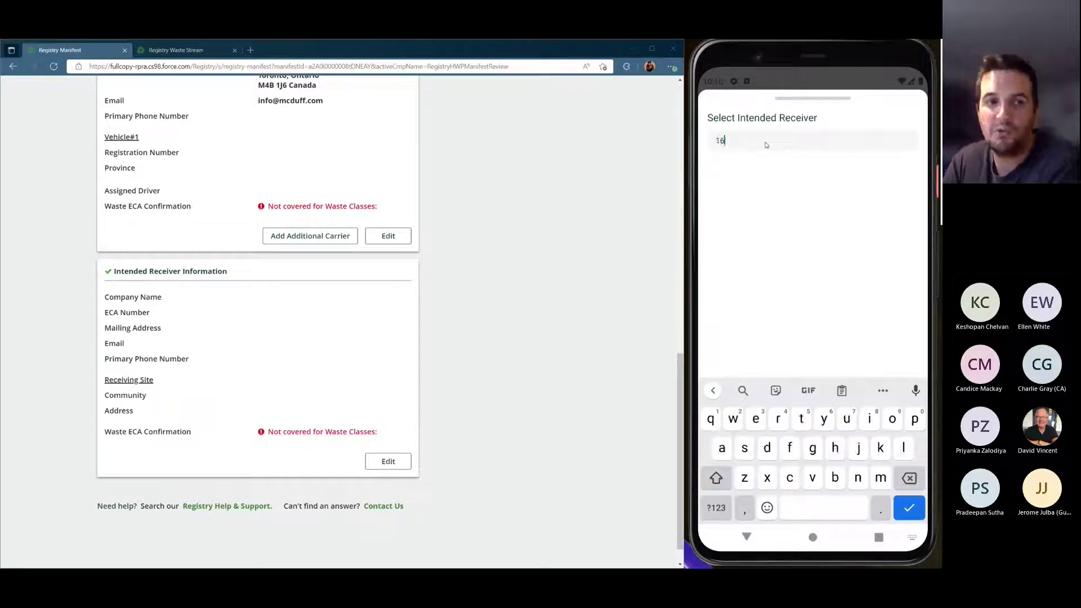
text( Paul St)
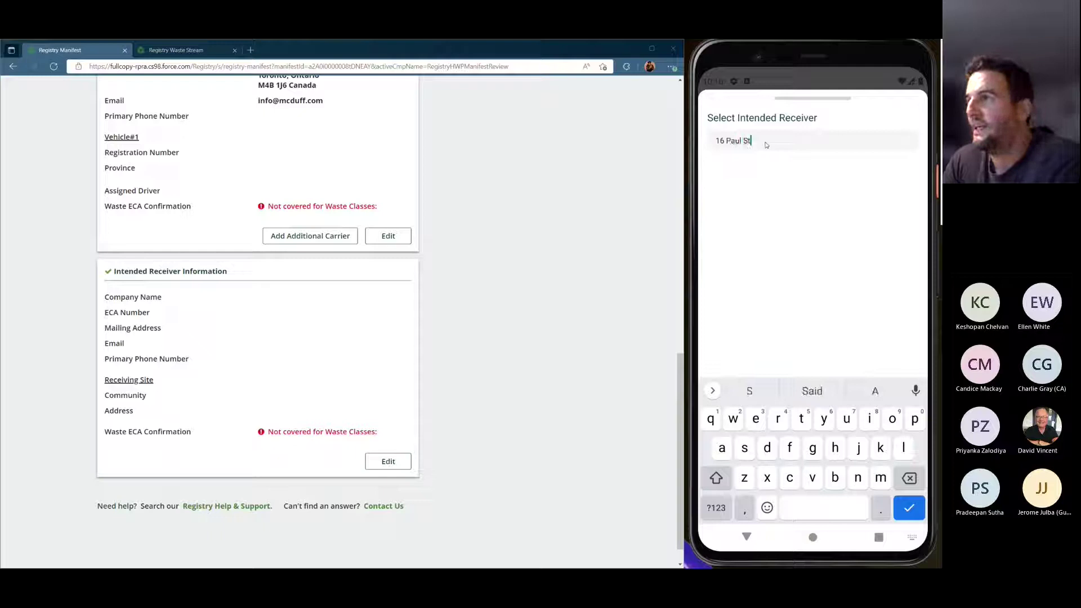
text(reet)
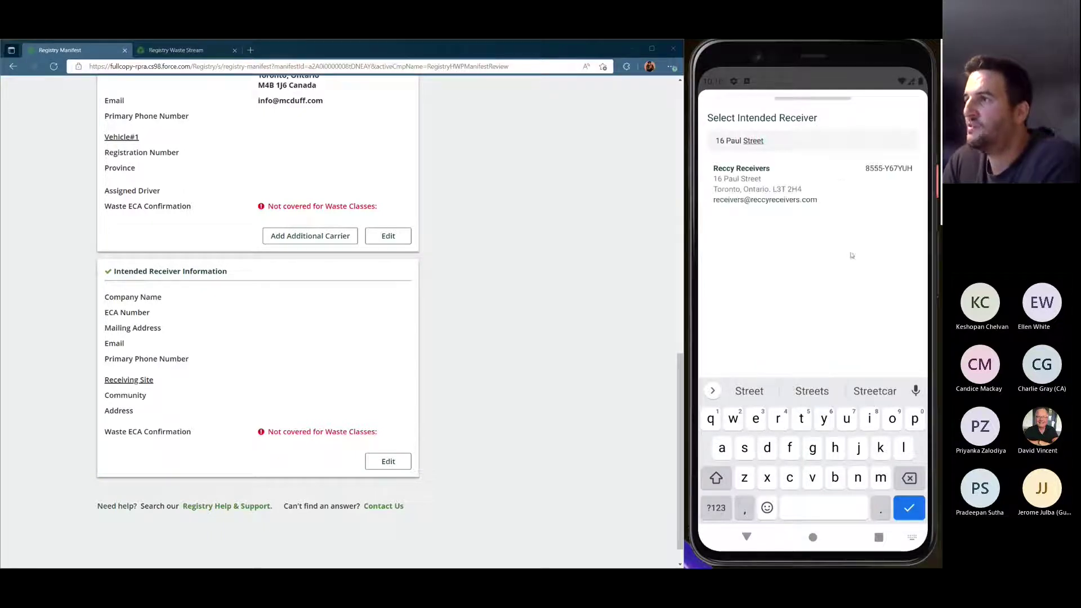
click(851, 255)
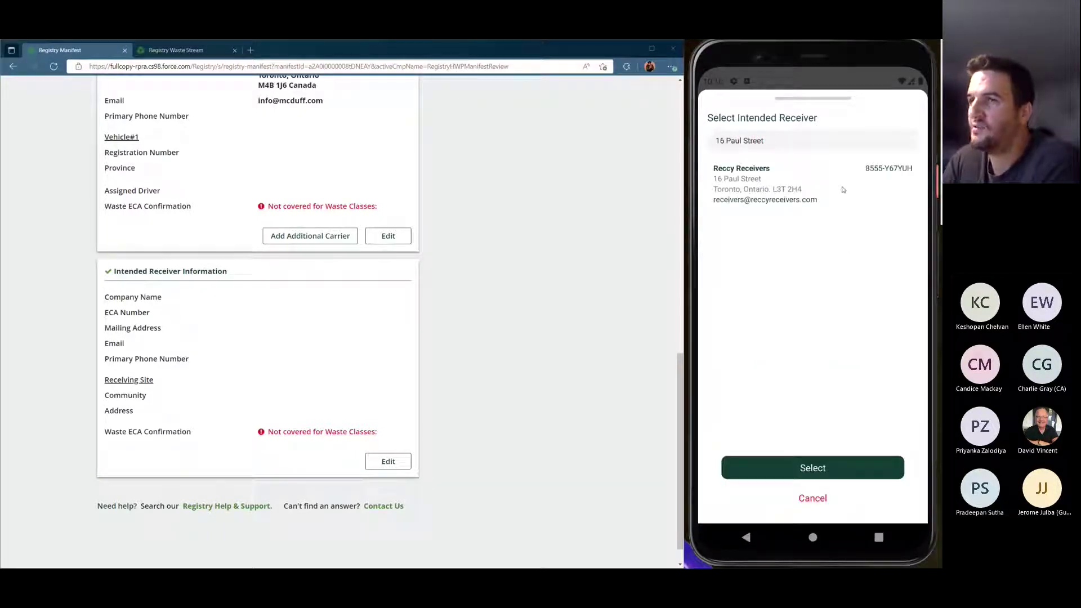
click(843, 188)
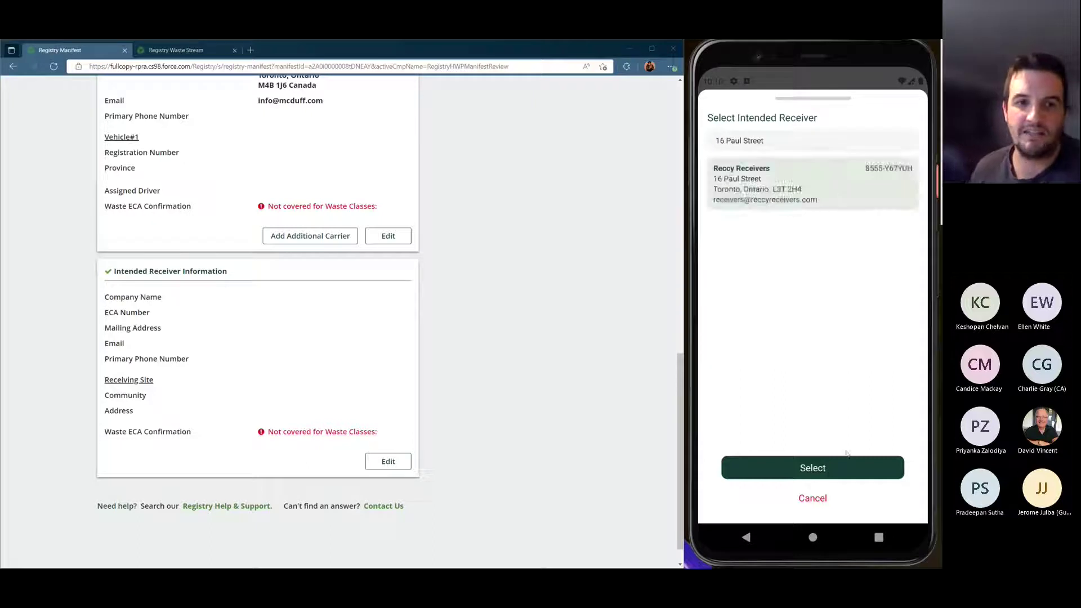
click(860, 466)
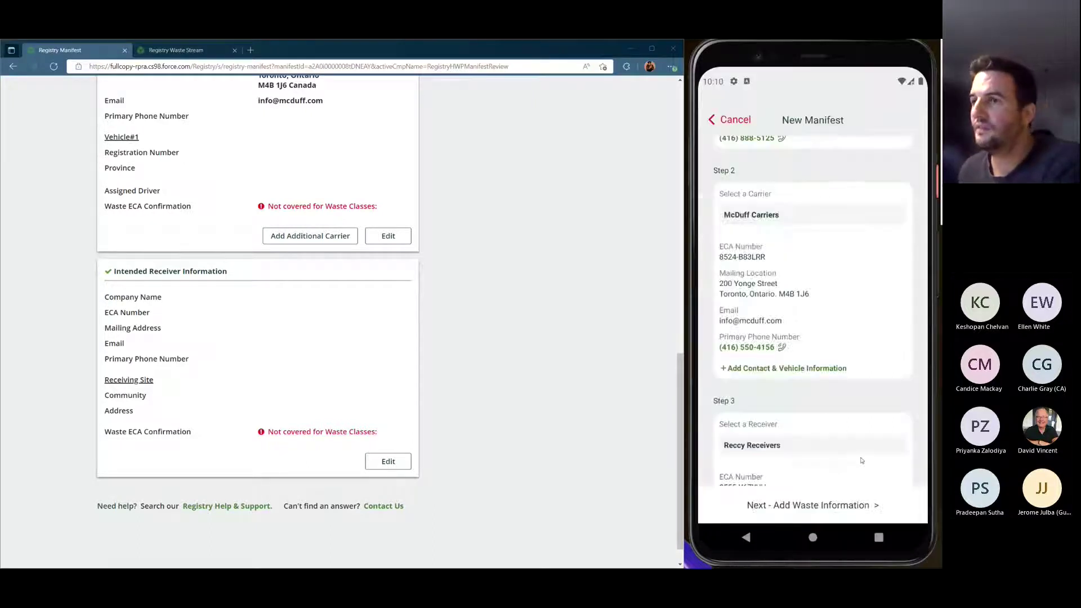
drag(862, 475, 853, 321)
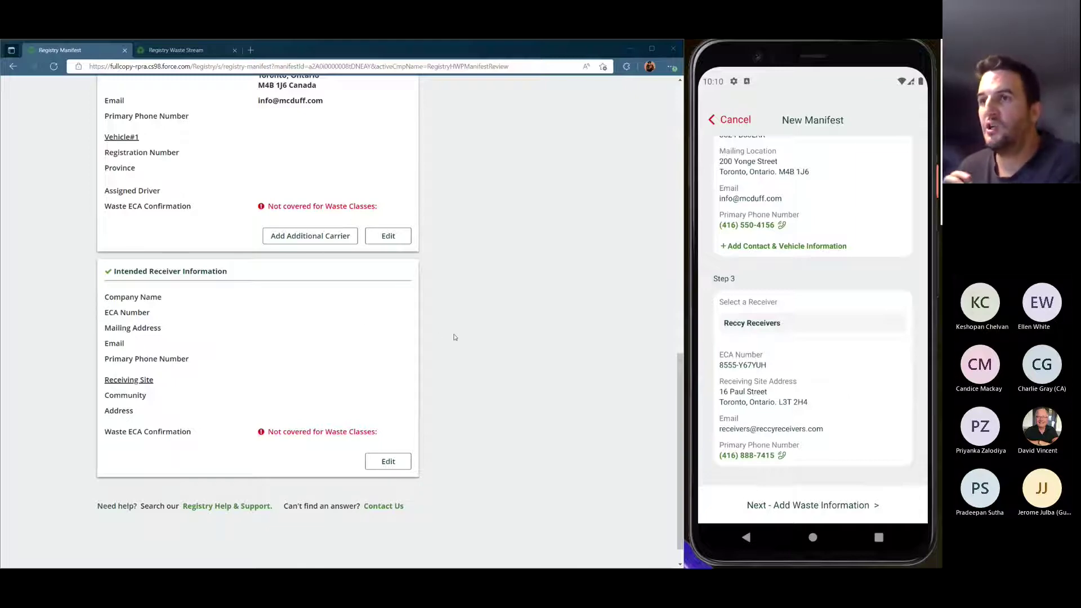
Scroll the web draft up and back down to see Reccy Receivers' synced receiver details
scroll(465, 336, up, 15)
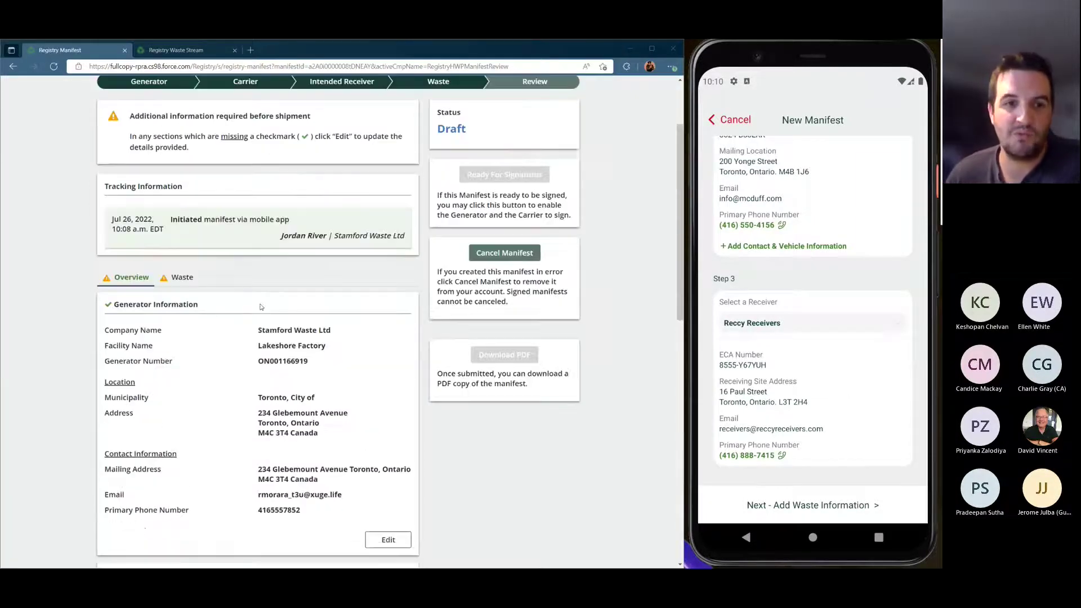
scroll(394, 394, down, 15)
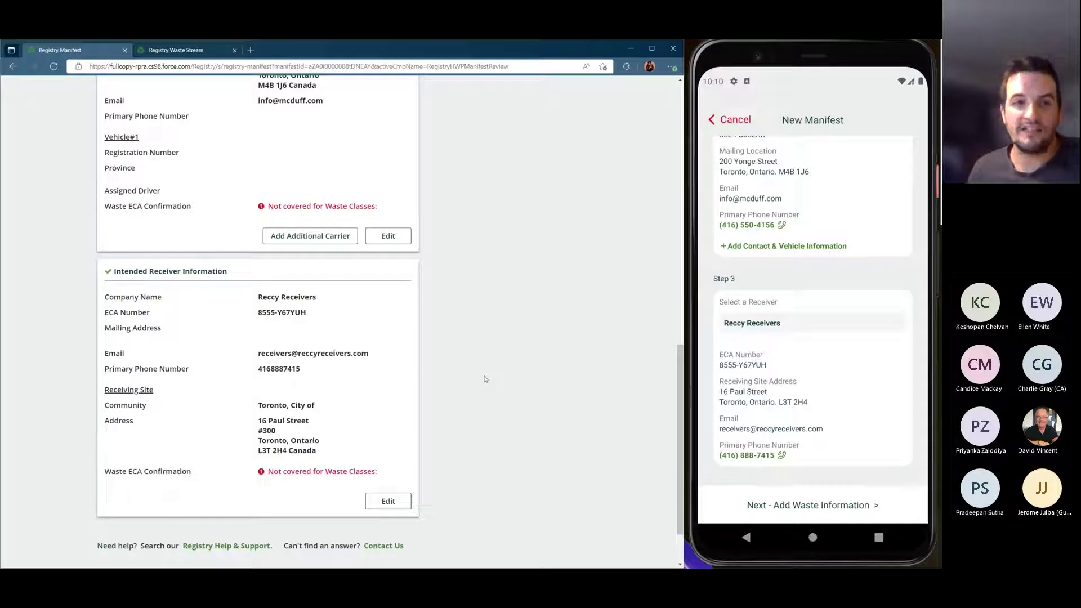
Move to waste information and set the scheduled arrival date to August 5, 2022
click(815, 505)
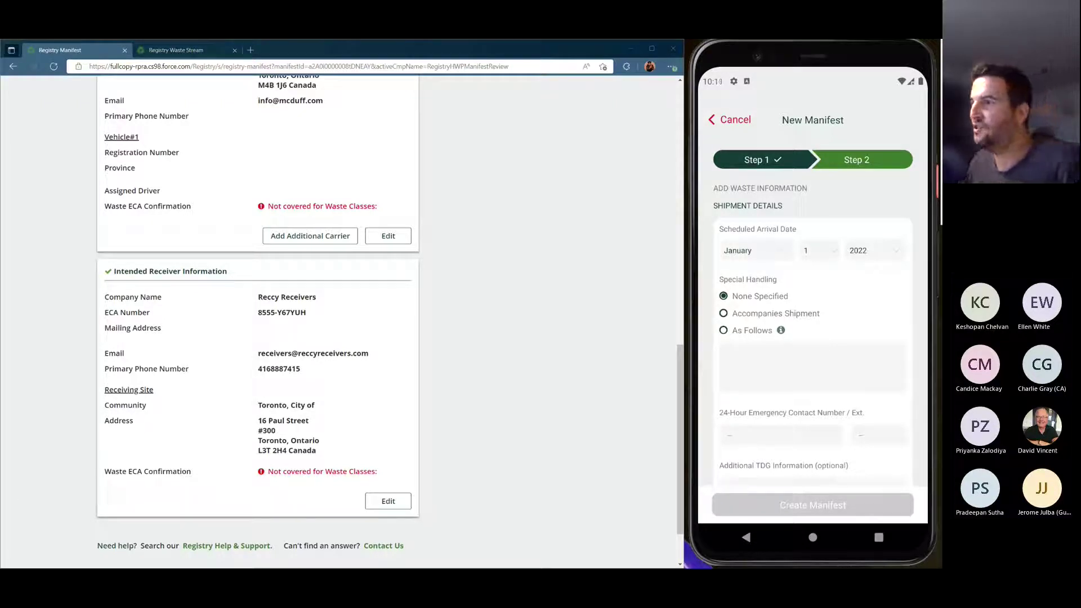
click(773, 252)
drag(826, 482, 820, 338)
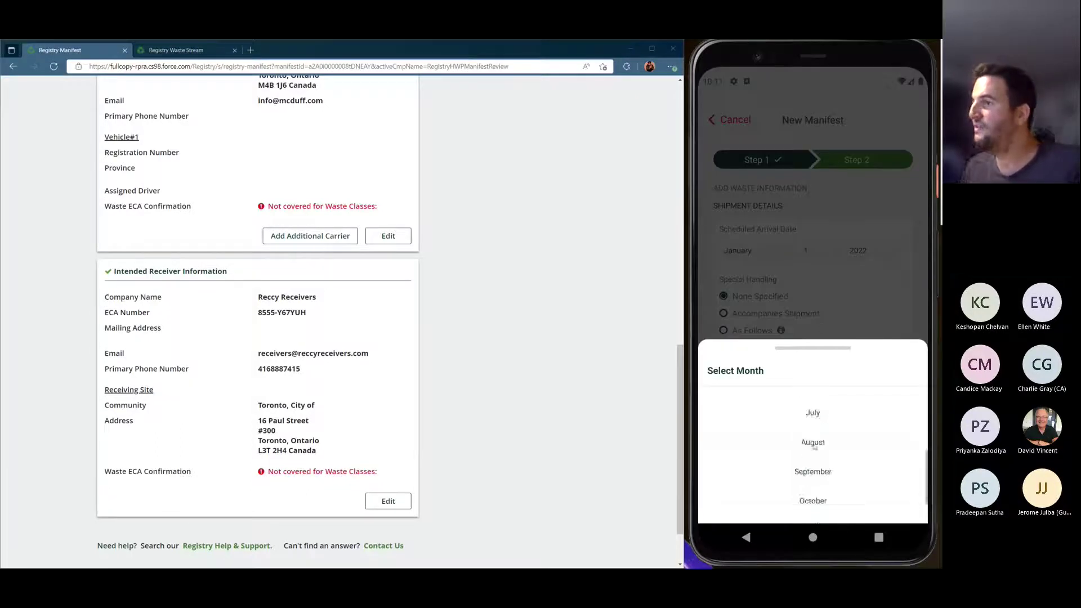
click(826, 257)
click(825, 254)
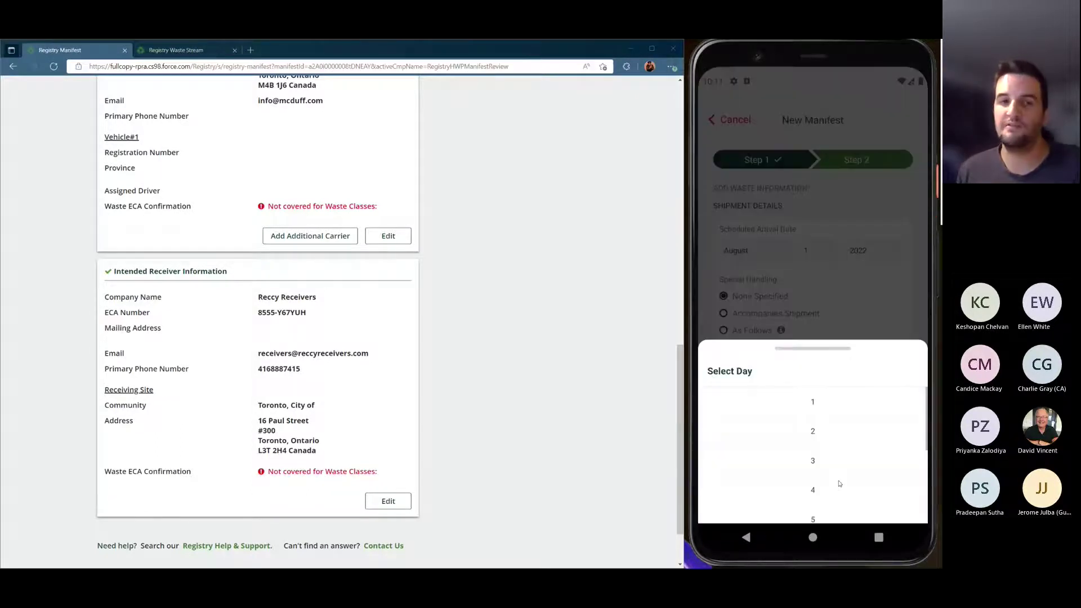
click(819, 457)
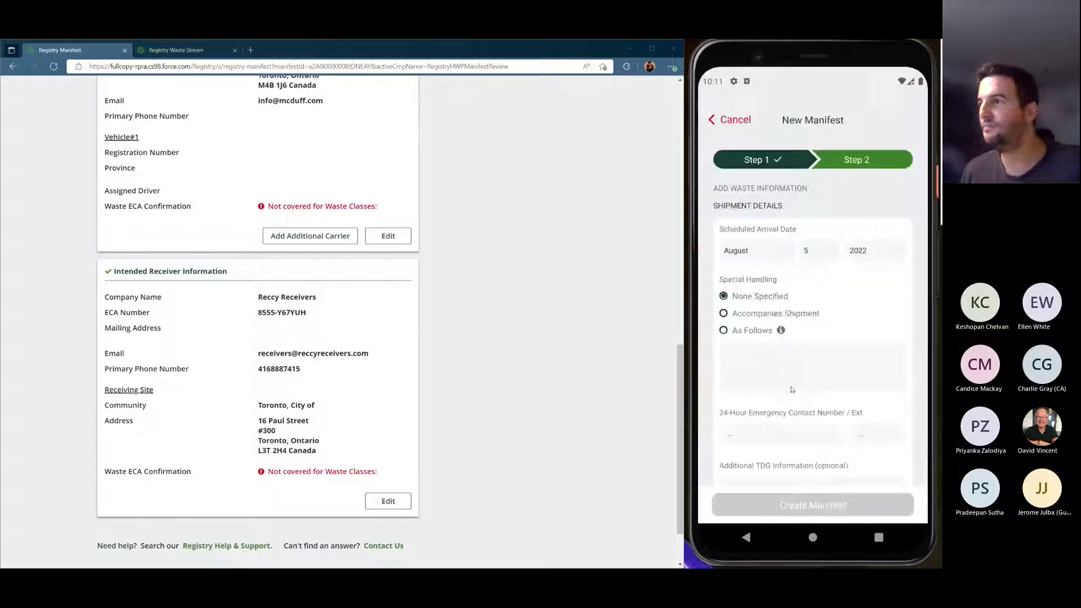
Choose 'As Follows' special handling and enter 'Fragile'
click(723, 330)
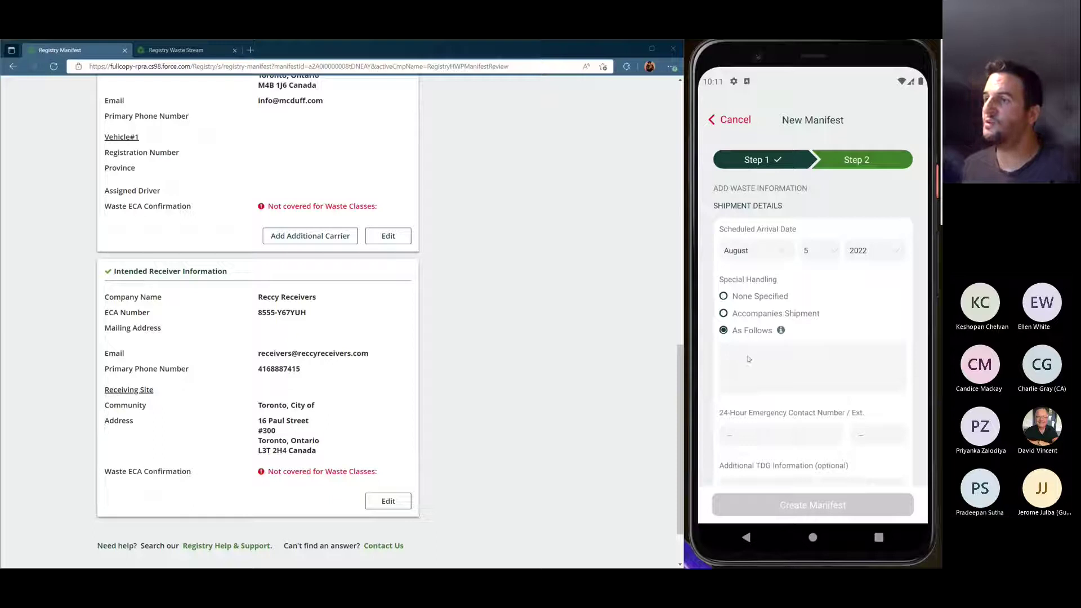
click(749, 359)
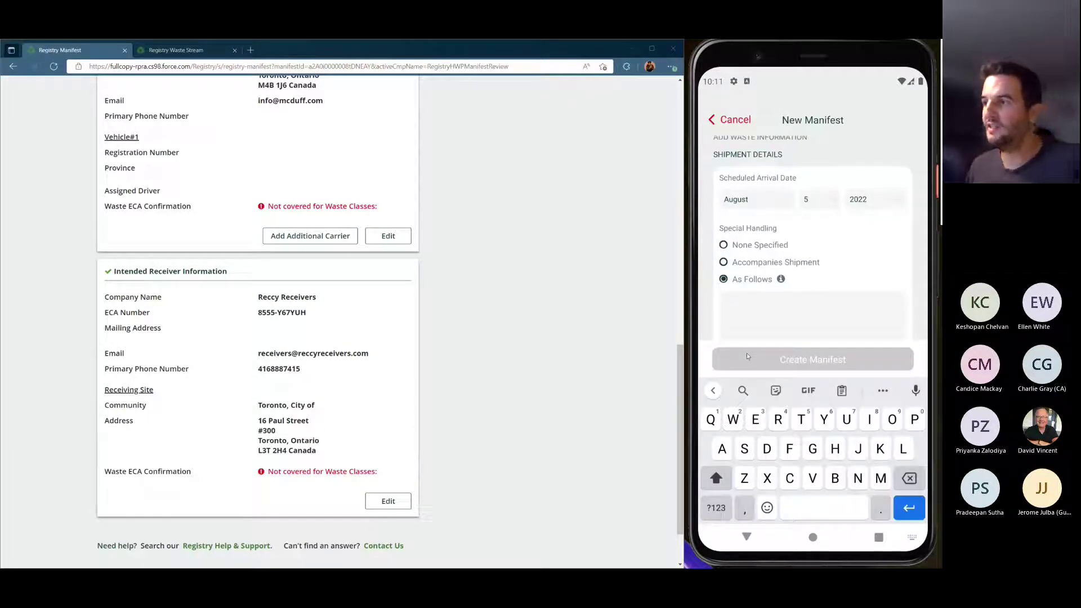
text(Fragile)
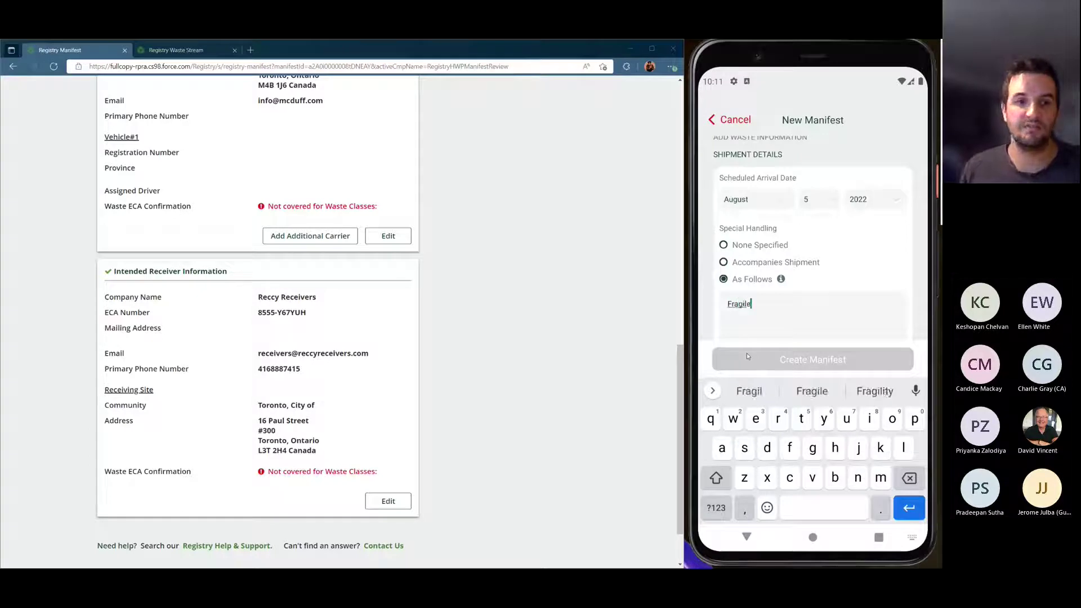
key(Escape)
scroll(802, 367, down, 1)
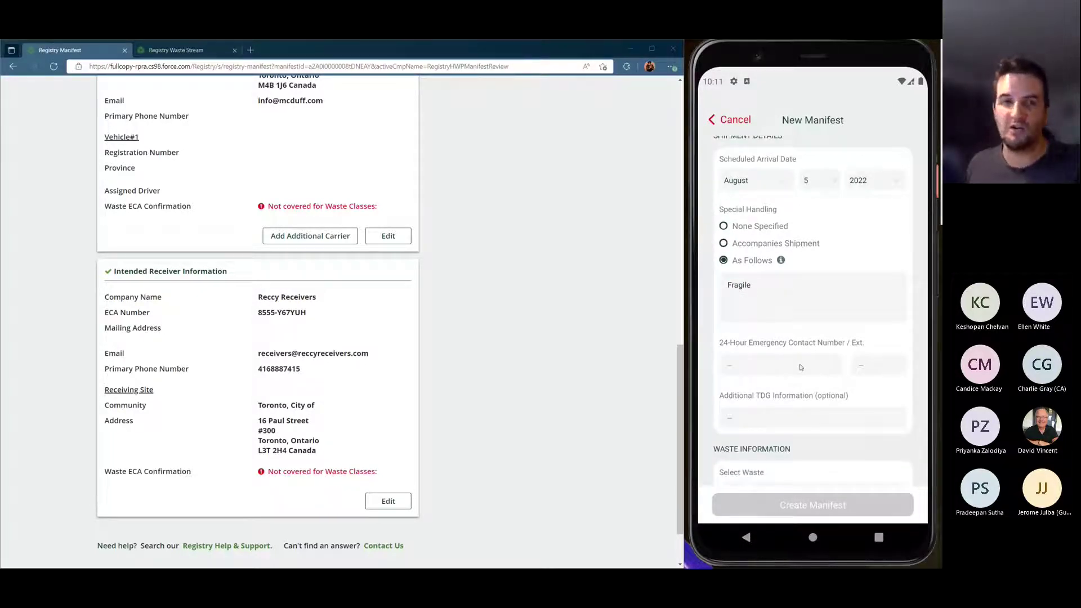
Enter the 24-hour emergency contact number with extension 3
click(800, 367)
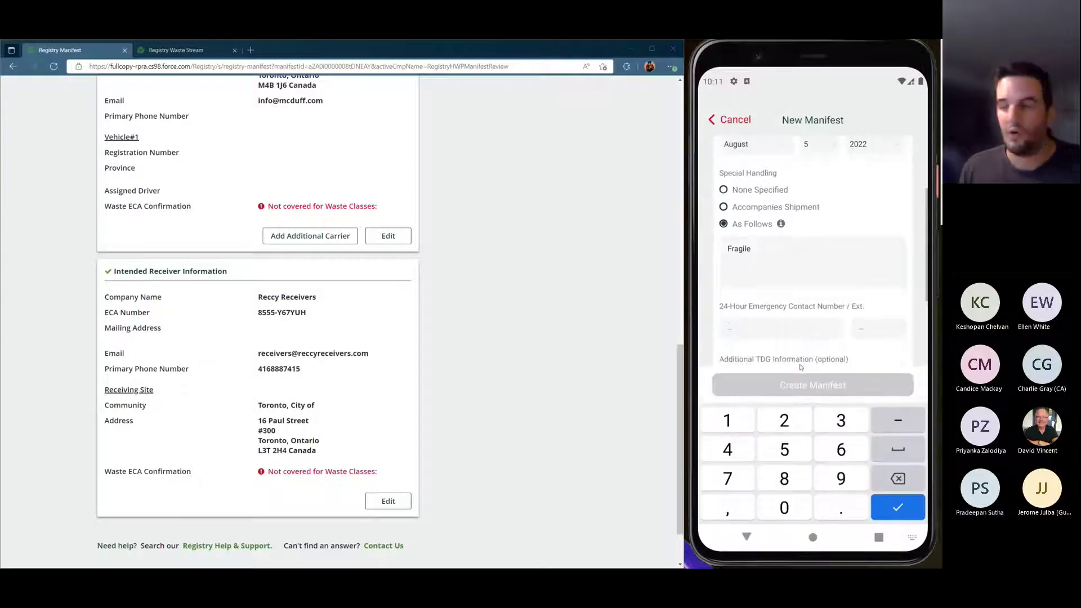
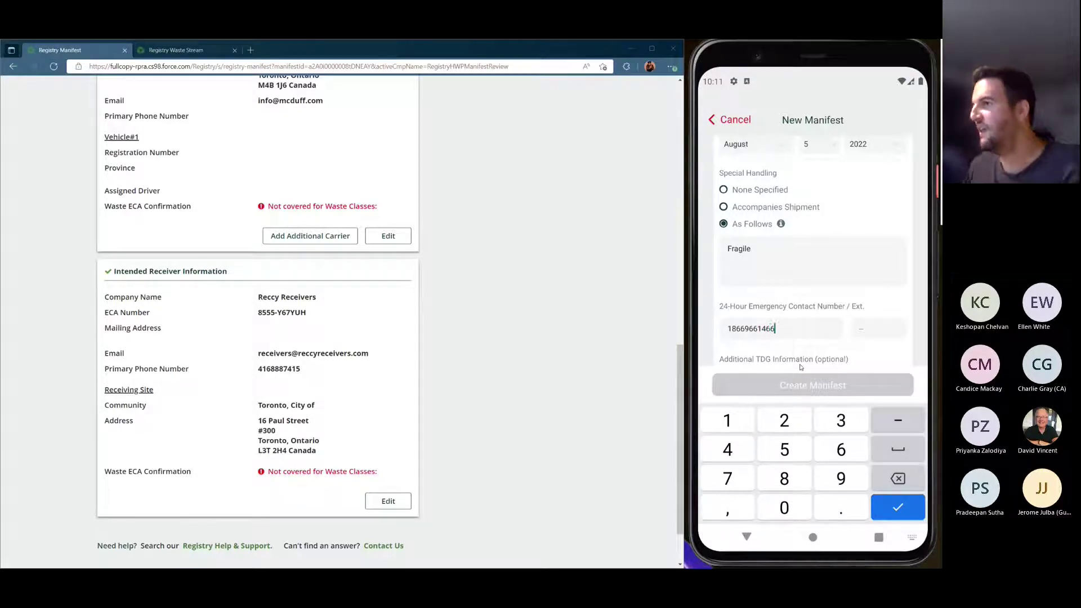
click(873, 330)
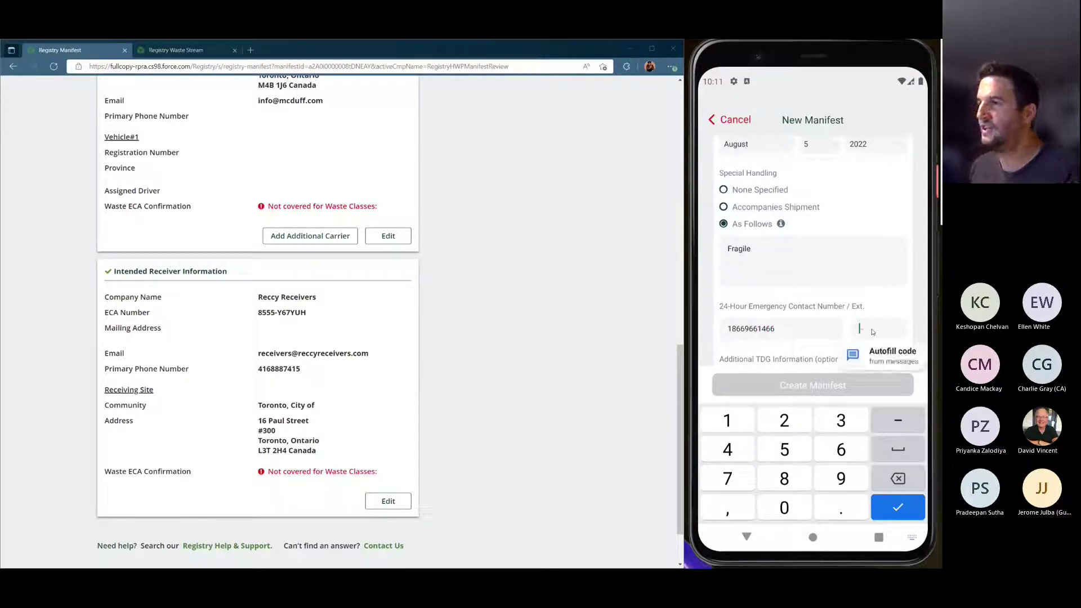
text(3)
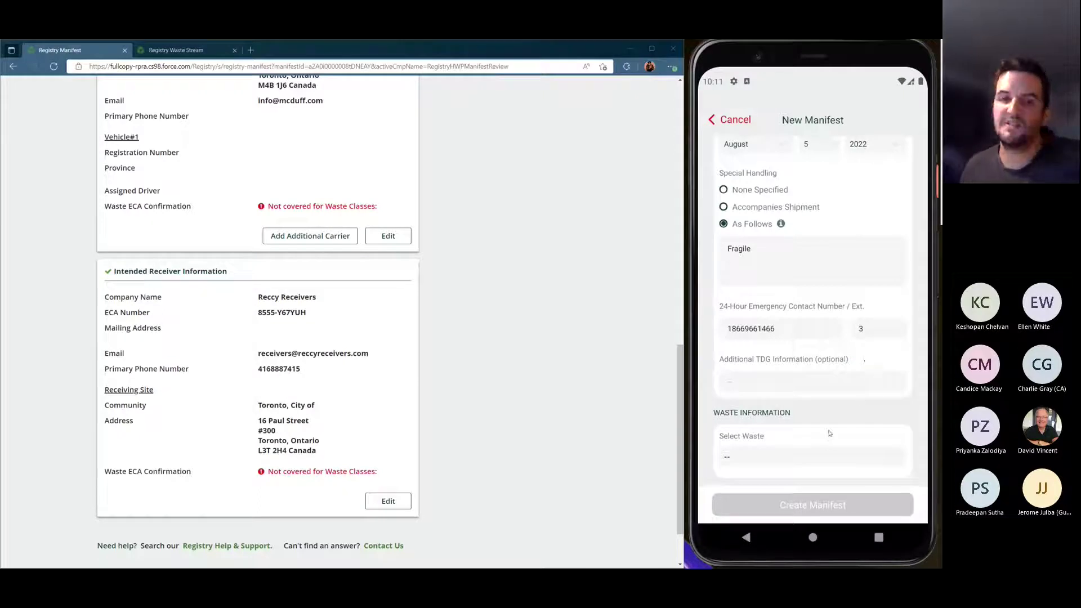
scroll(828, 434, down, 1)
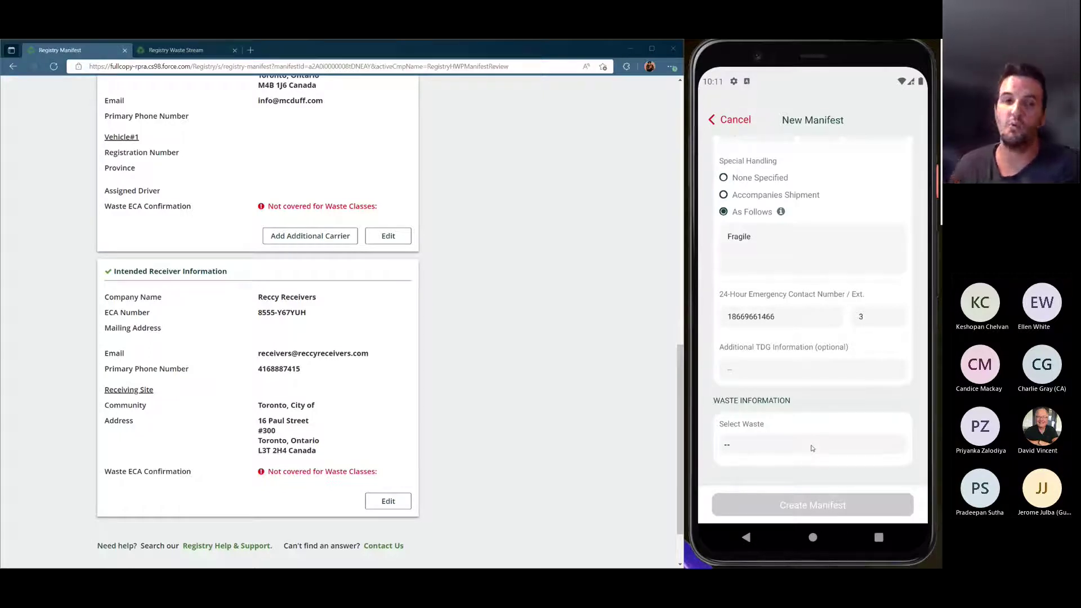
Search 'Acidic' and add waste 112 A (Liquid, Acid Waste - Heavy Metals) to the manifest
click(812, 446)
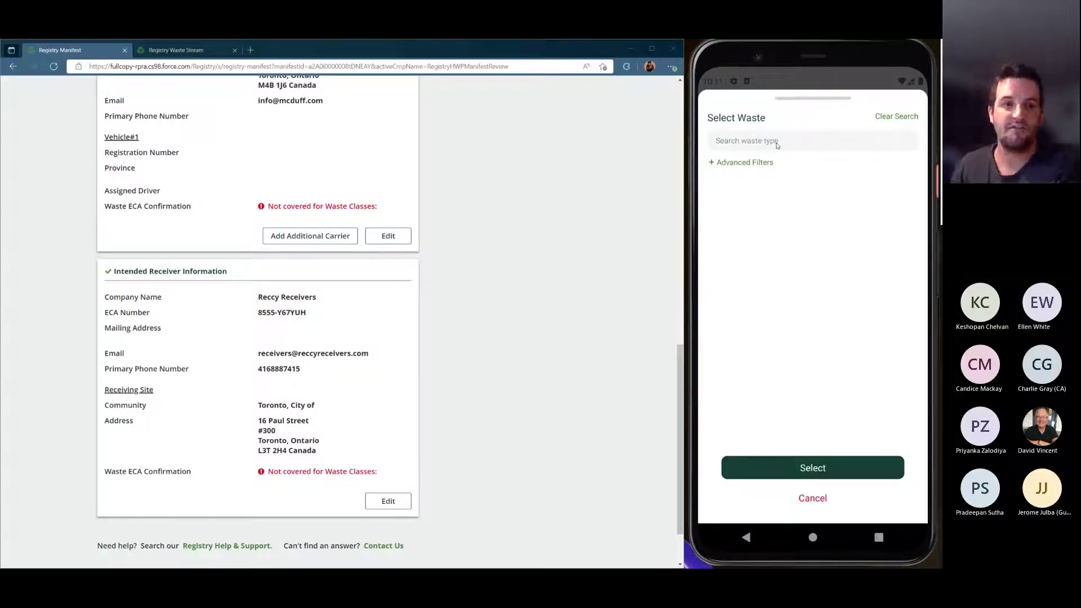
click(776, 143)
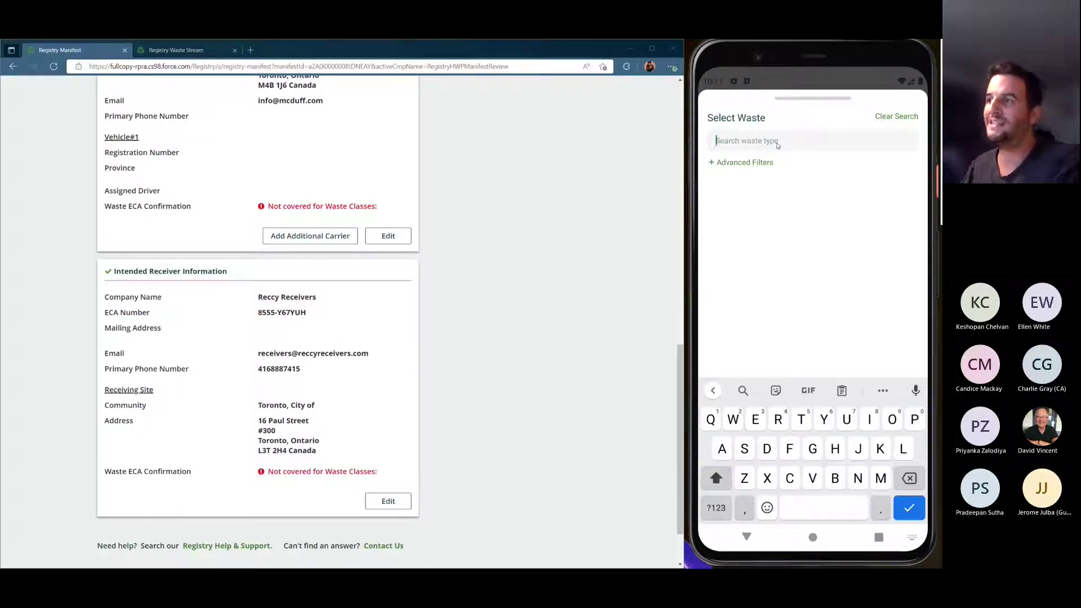
text(Acidic)
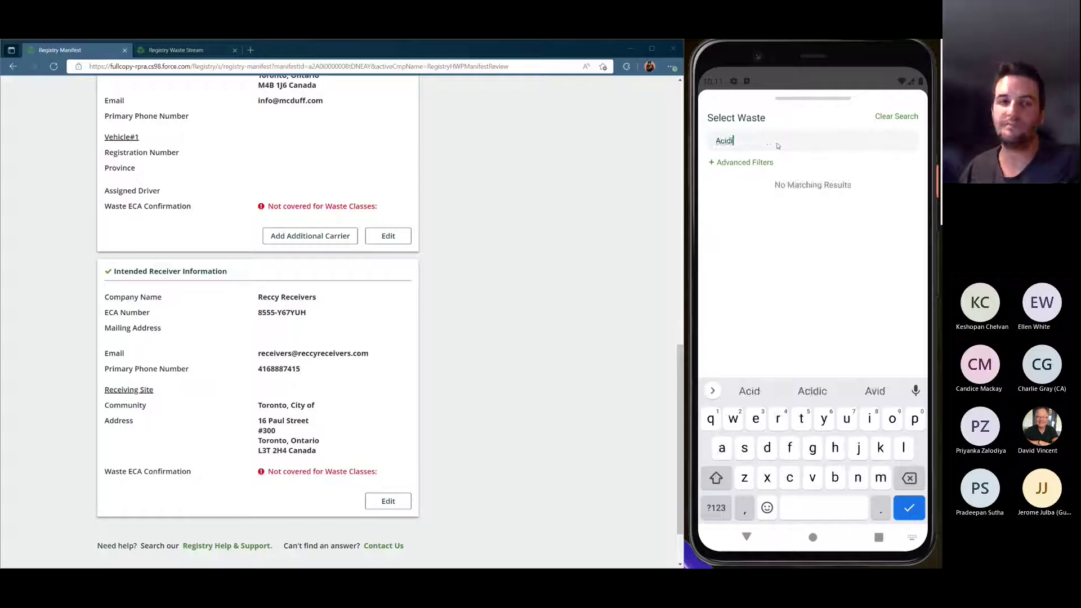
click(855, 329)
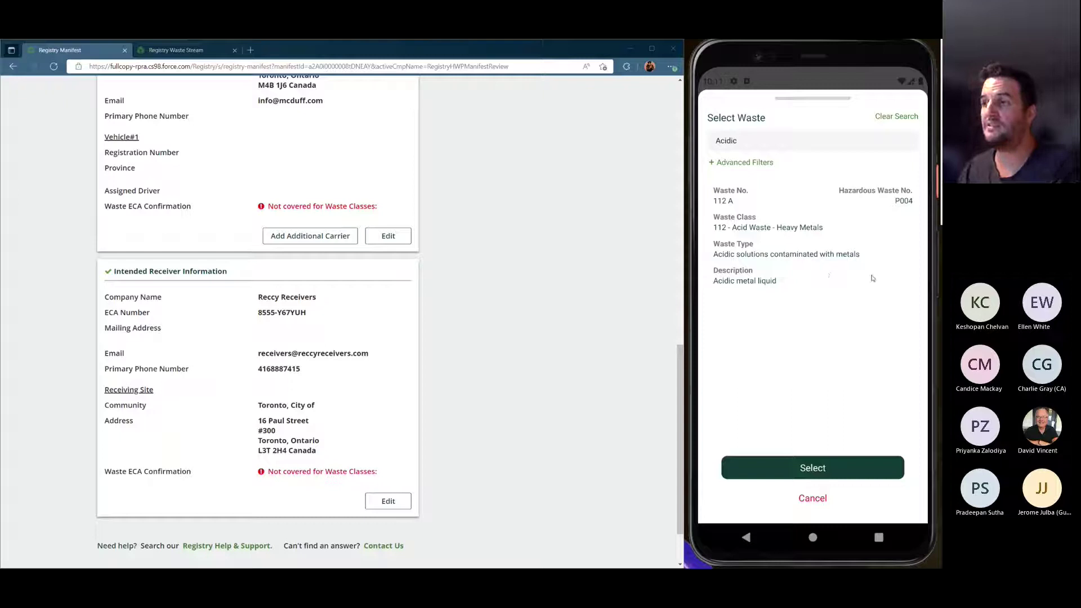
click(860, 230)
click(856, 471)
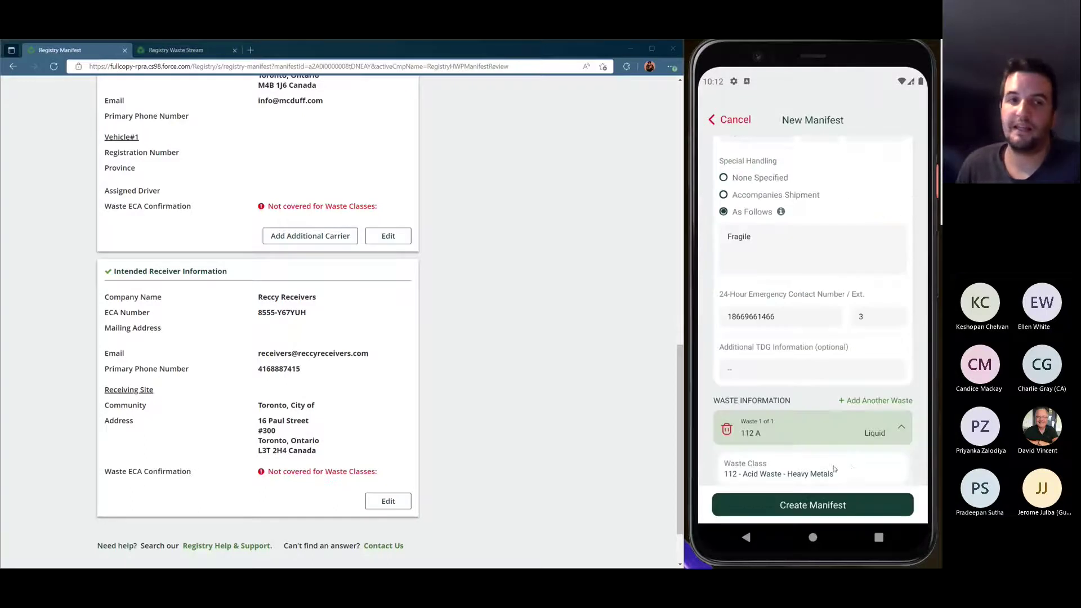
Check the phone's prefilled shipping details against the portal's registered waste stream details
drag(835, 468, 823, 195)
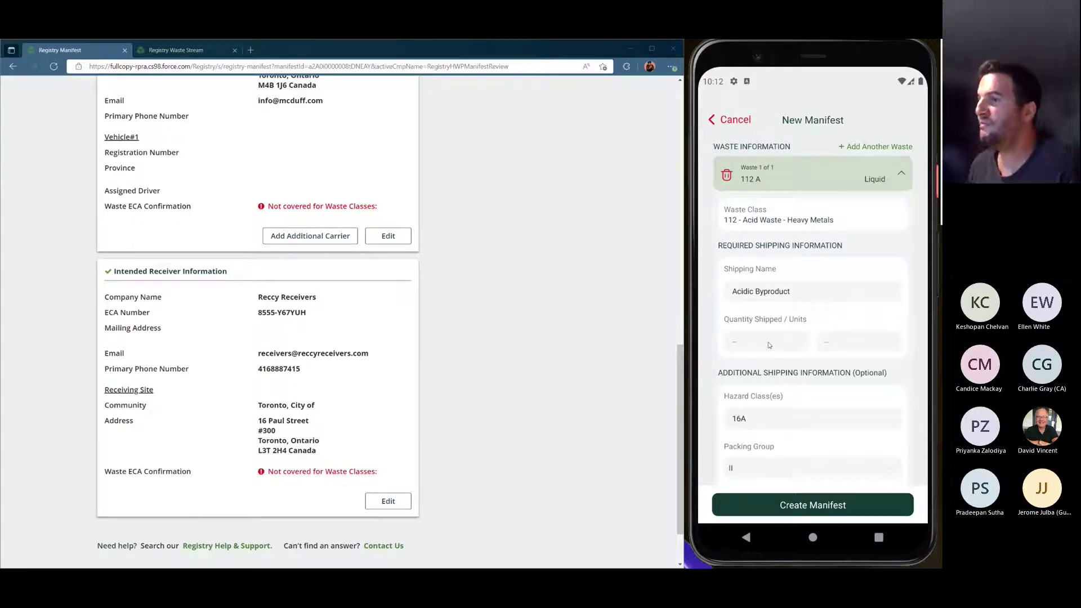
drag(799, 387, 798, 276)
click(188, 51)
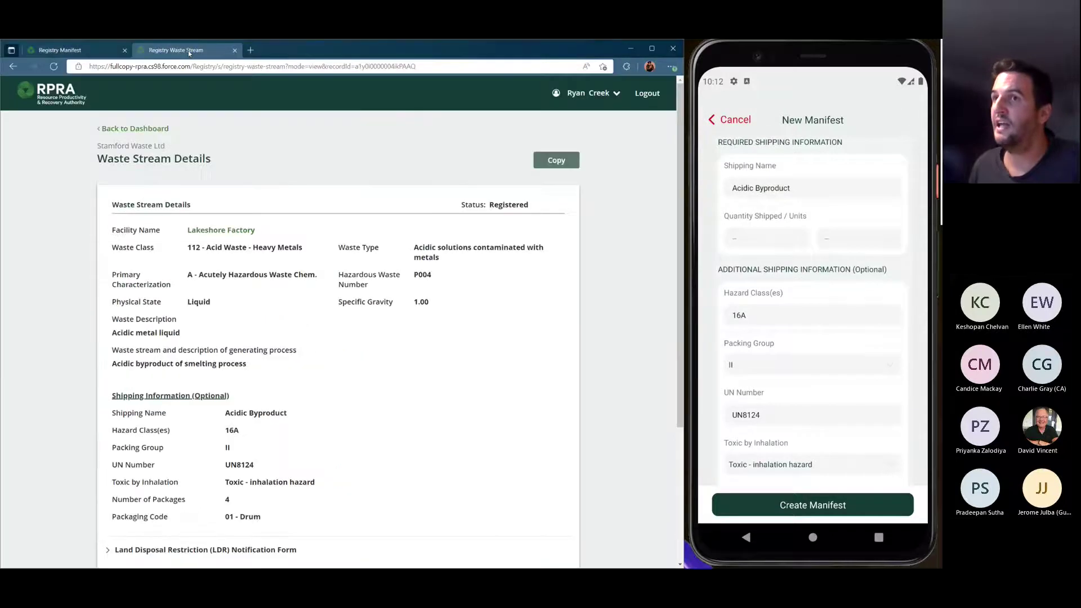
scroll(383, 228, down, 1)
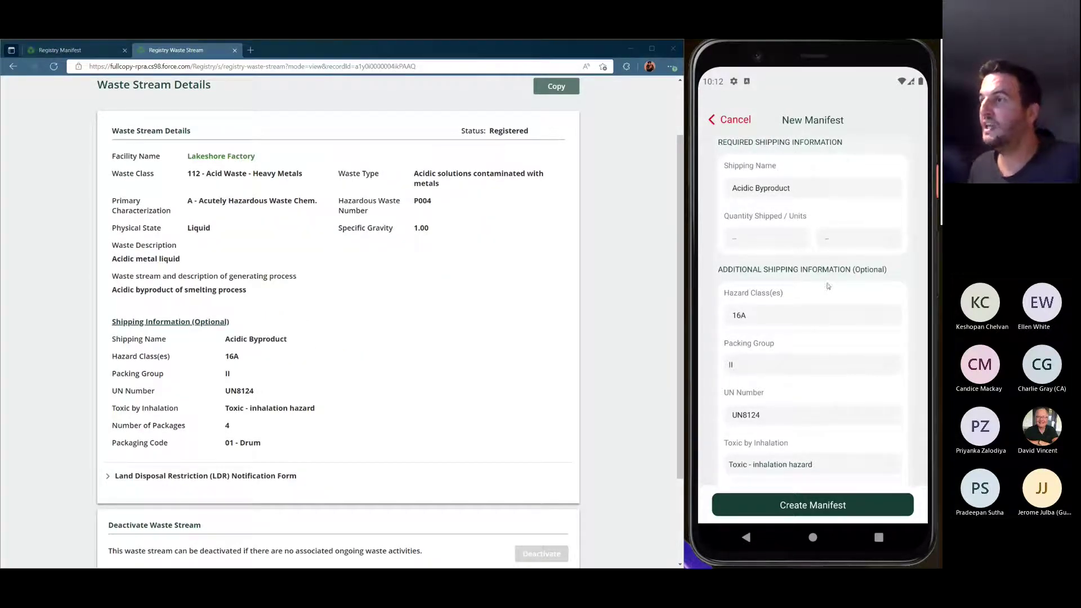
drag(828, 286, 826, 186)
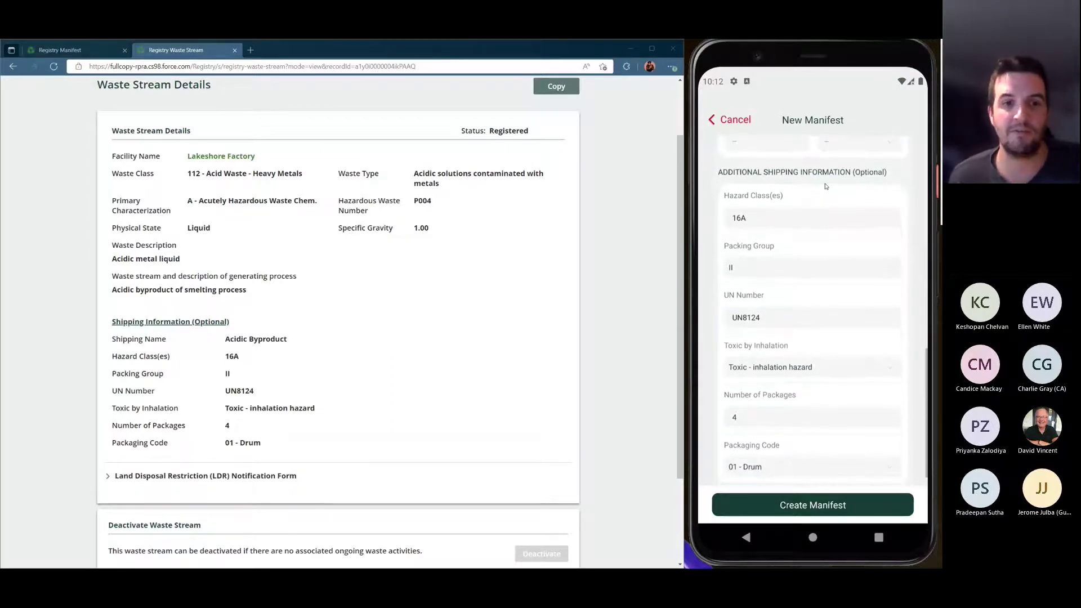
scroll(745, 258, up, 4)
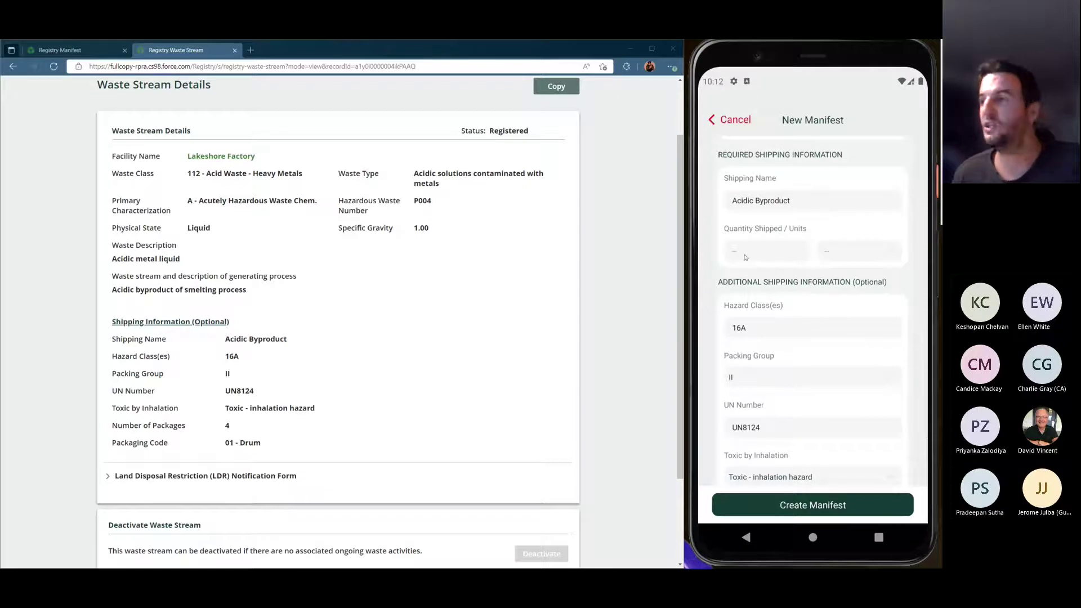
Enter 2 kg as the quantity shipped
click(755, 254)
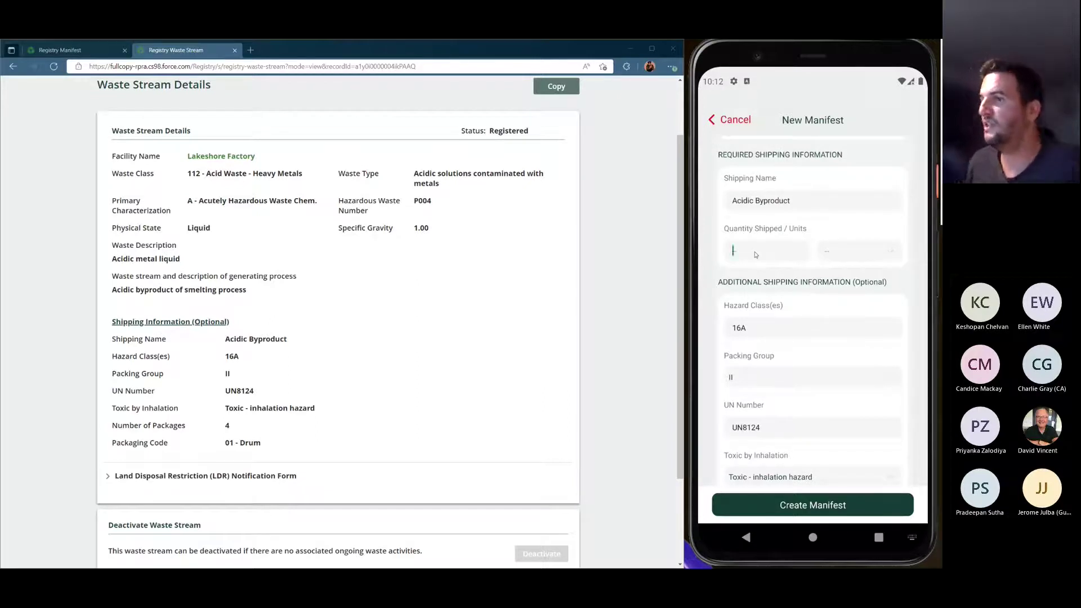
click(790, 422)
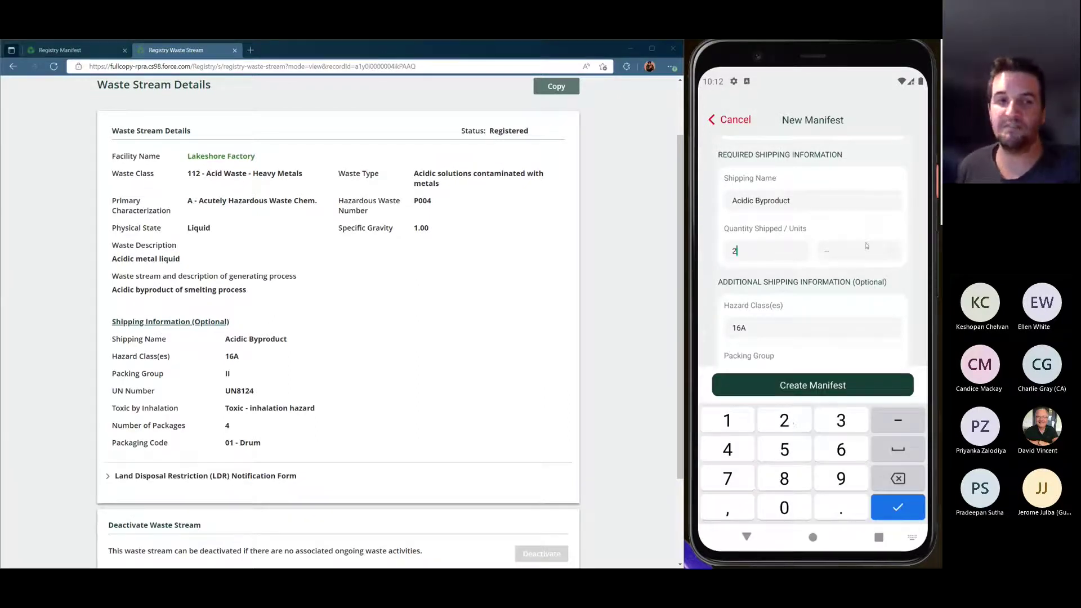
click(858, 251)
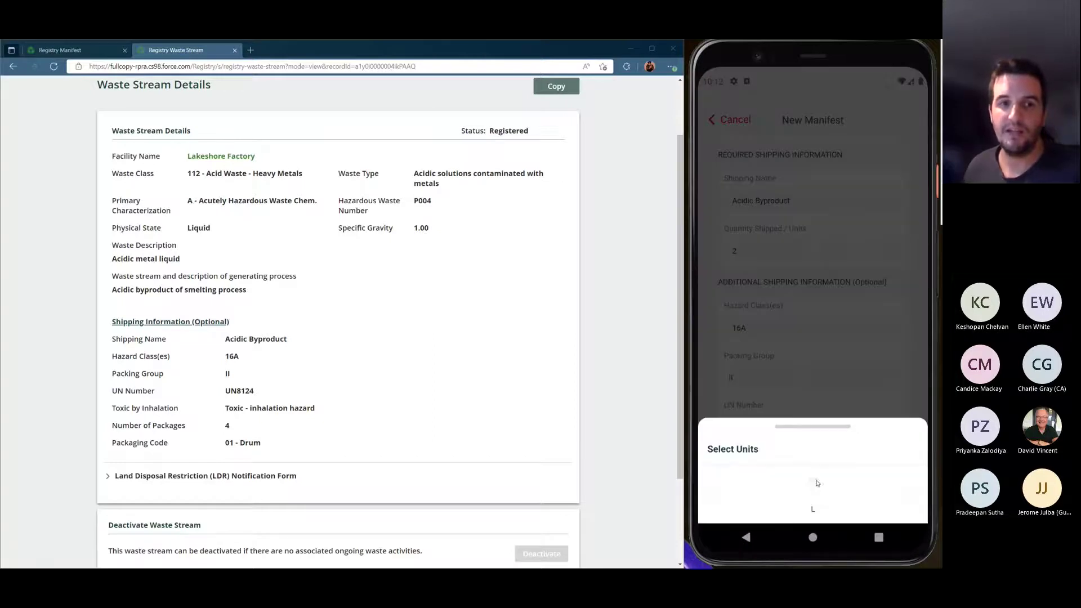
click(819, 470)
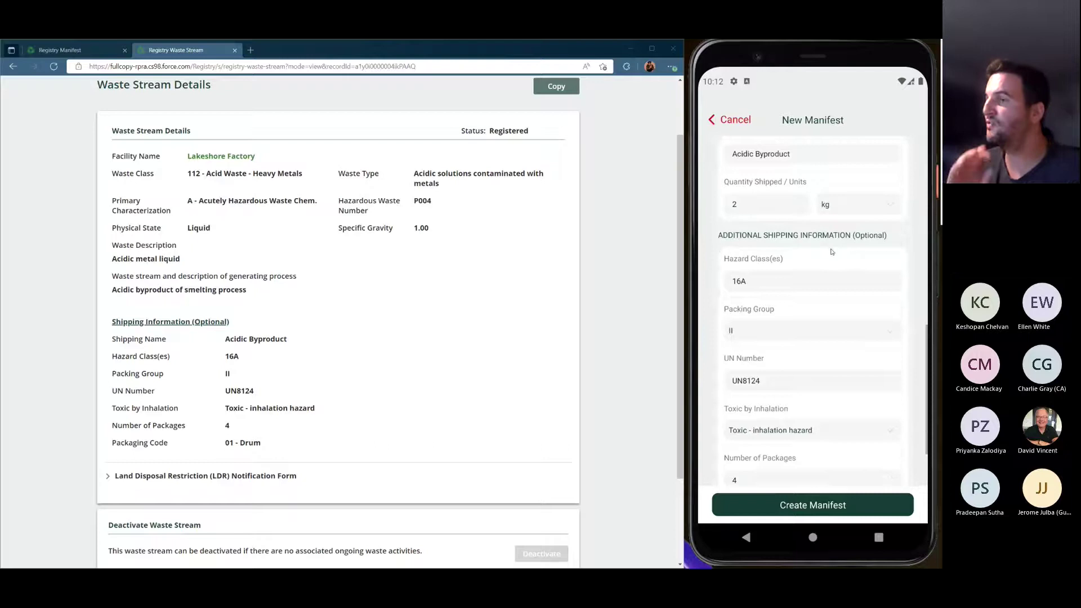
Set the packing group to III and create the manifest
drag(832, 252, 834, 222)
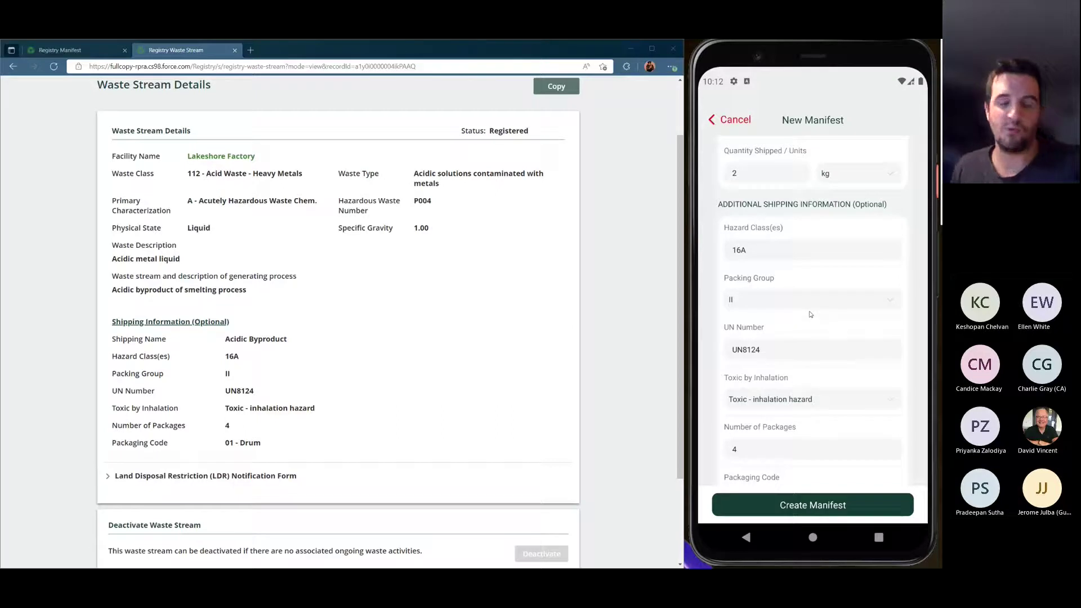
click(825, 301)
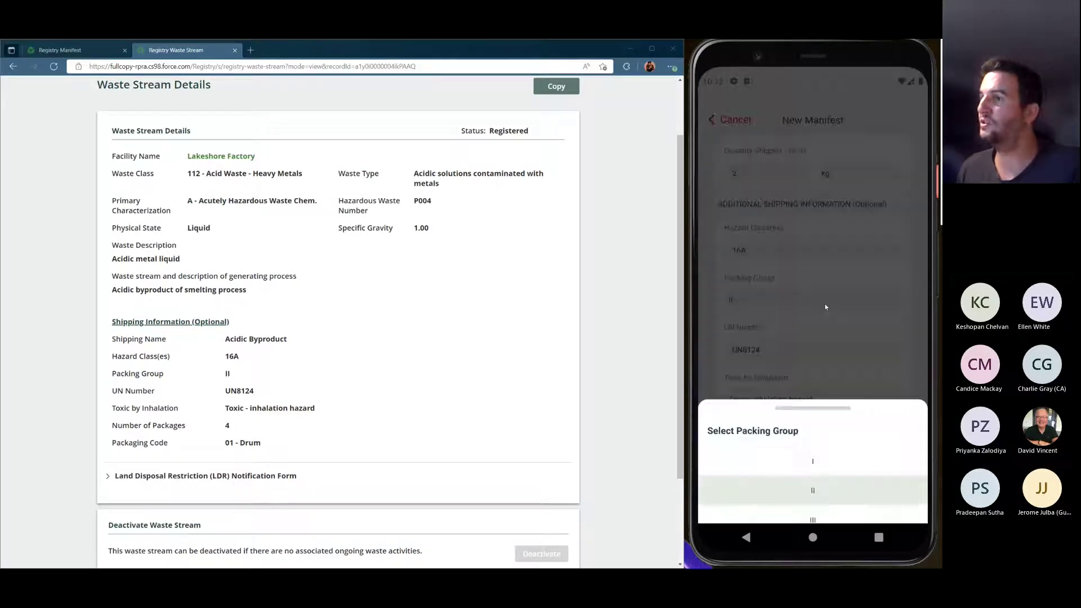
click(817, 509)
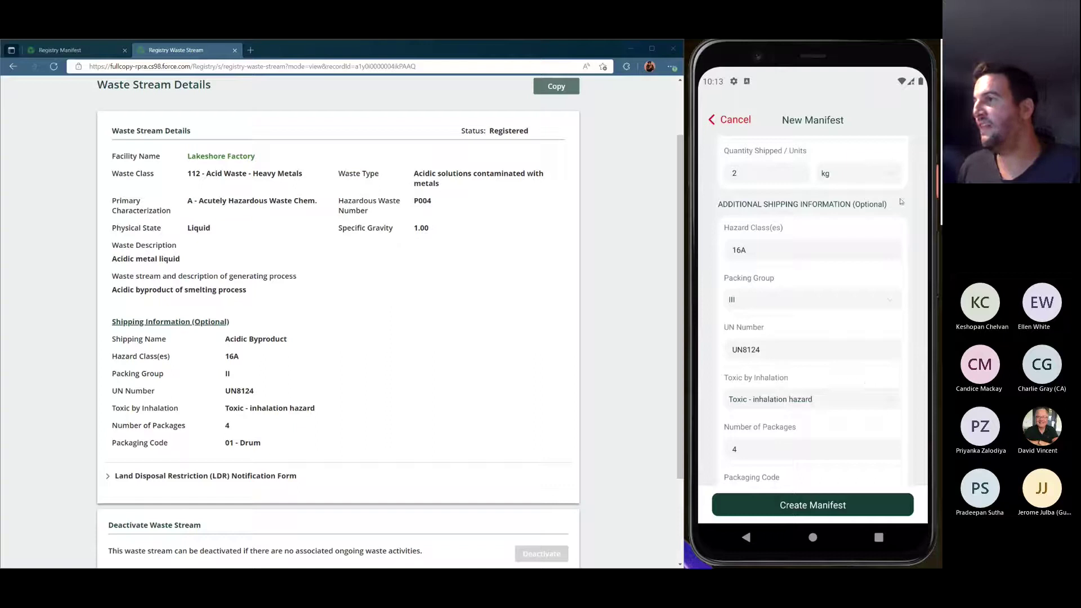
scroll(883, 384, up, 3)
drag(891, 383, 886, 133)
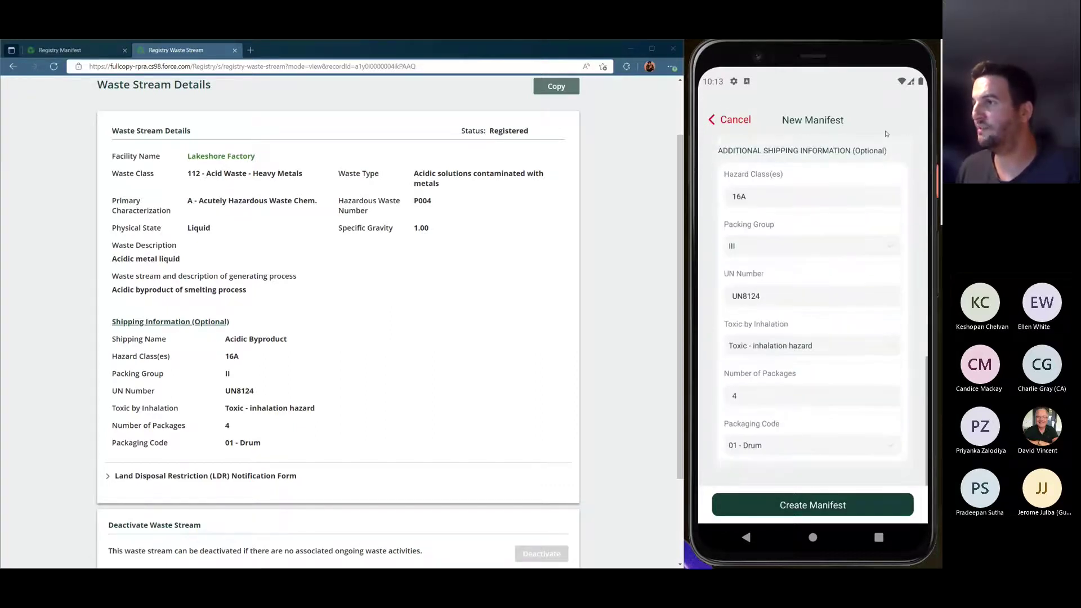
click(835, 505)
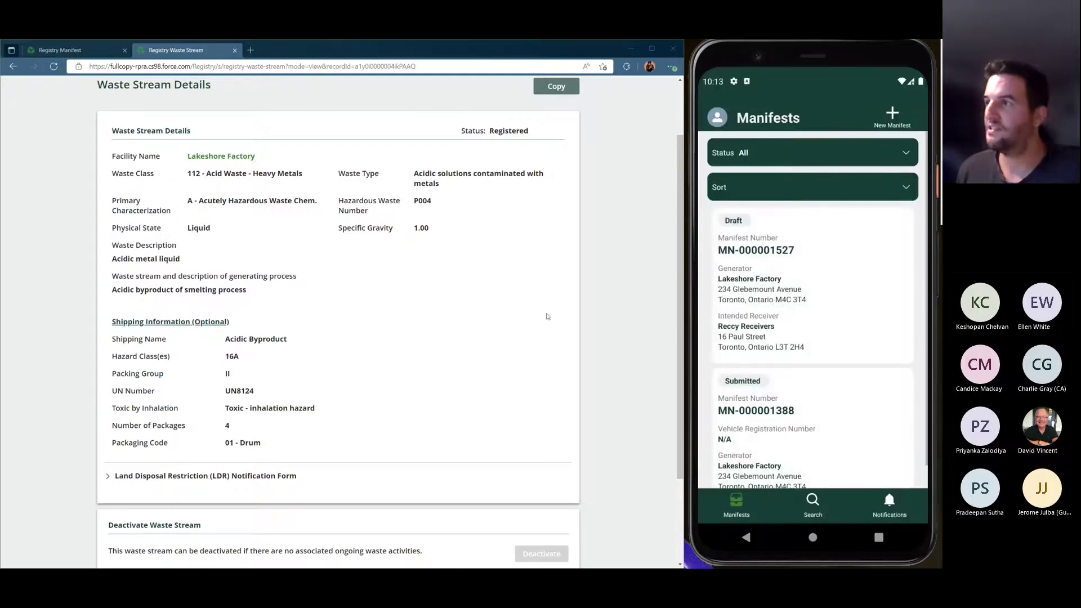
Review draft MN-000001527's overview: Generator, Carrier and Intended Receiver sections in the portal
scroll(502, 333, up, 1)
scroll(386, 314, up, 1)
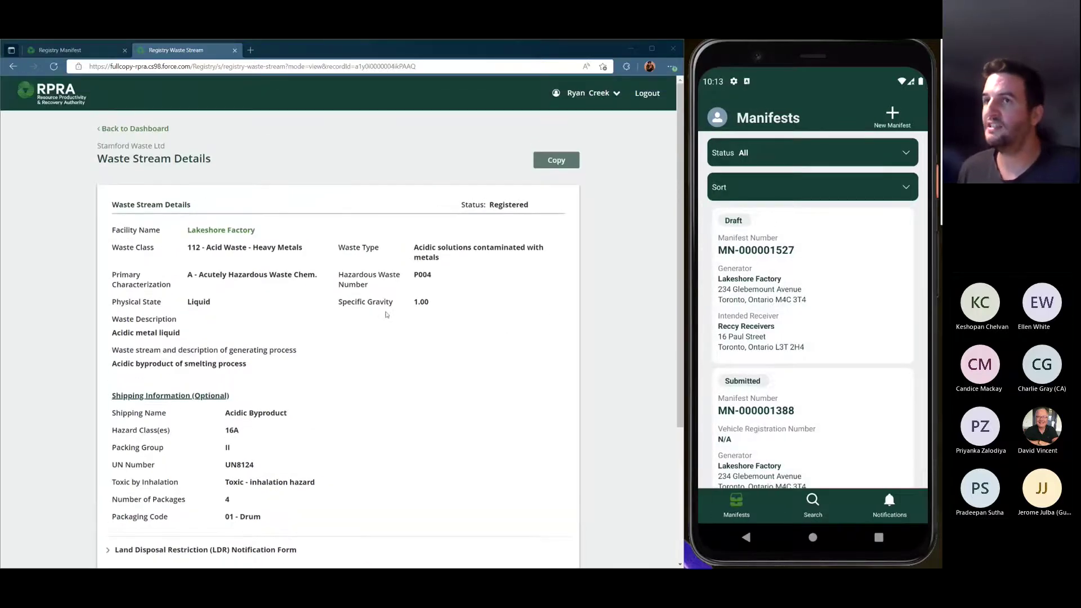
click(71, 51)
scroll(461, 292, up, 6)
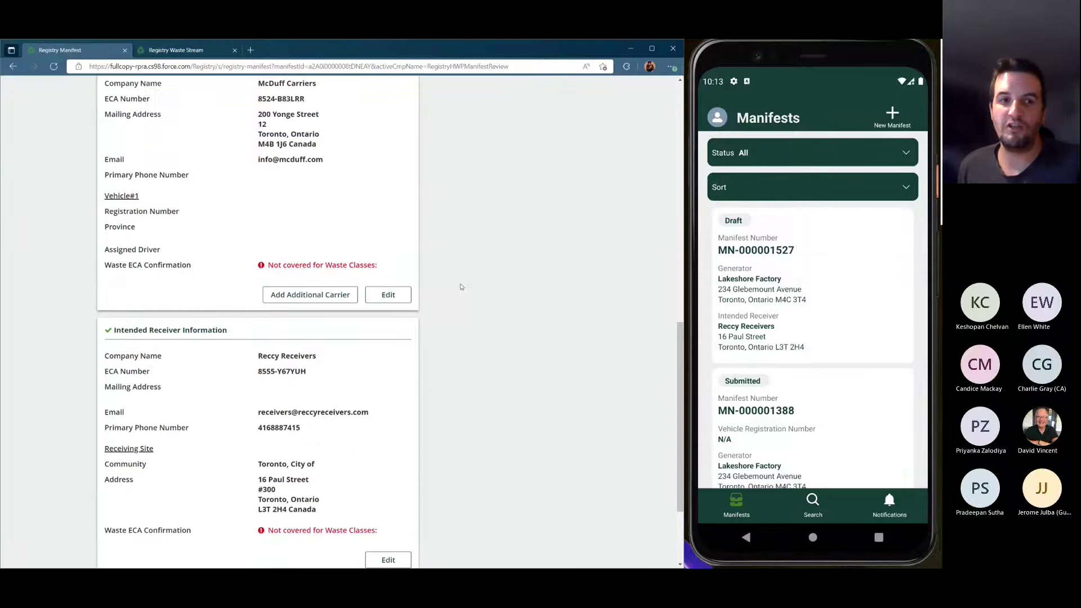
scroll(461, 292, up, 3)
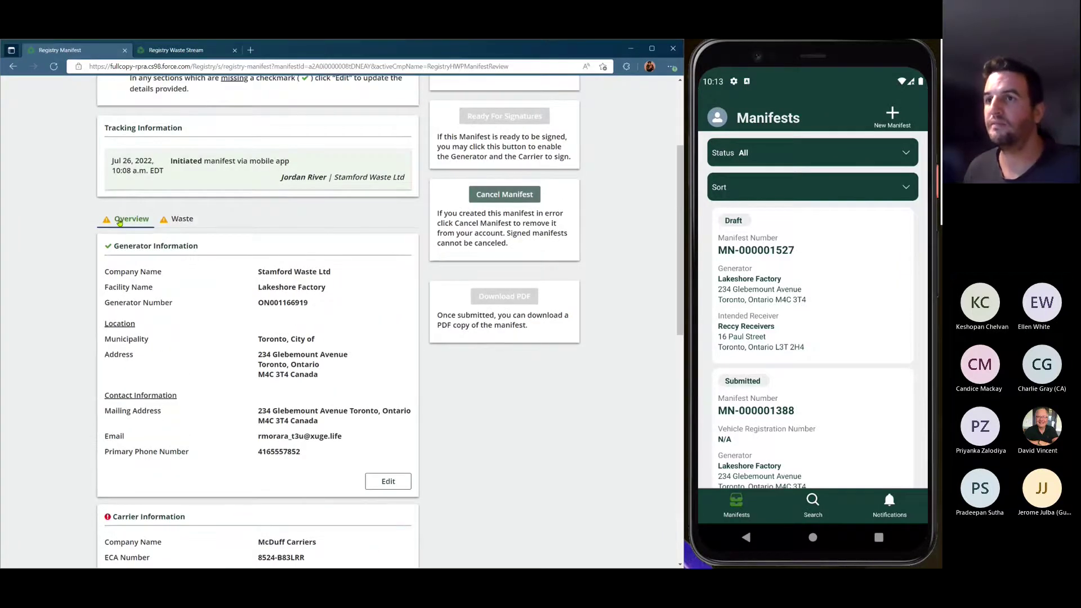
click(119, 221)
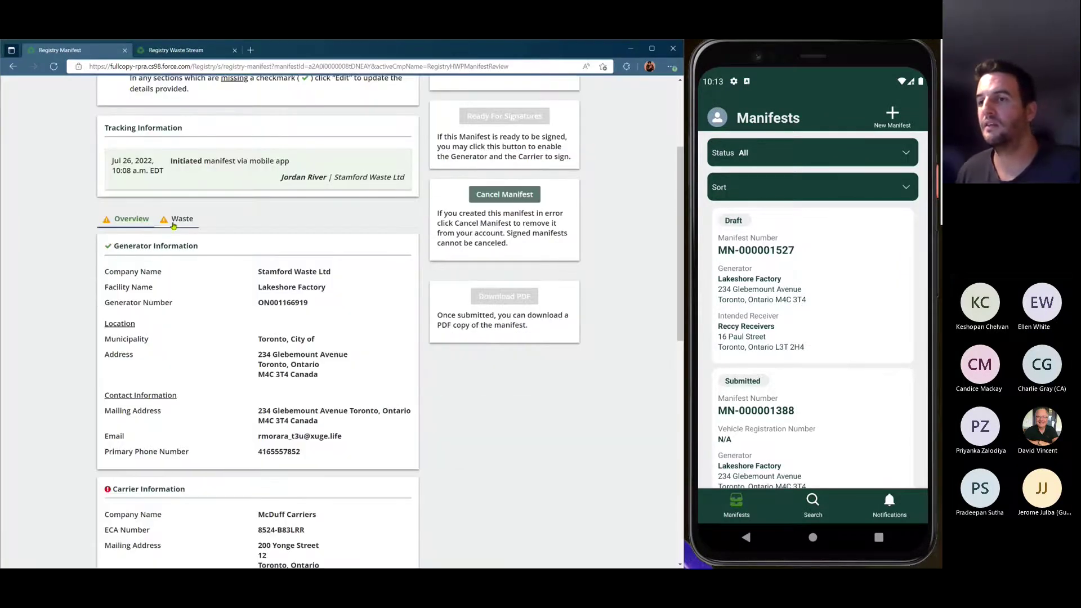
scroll(309, 260, down, 1)
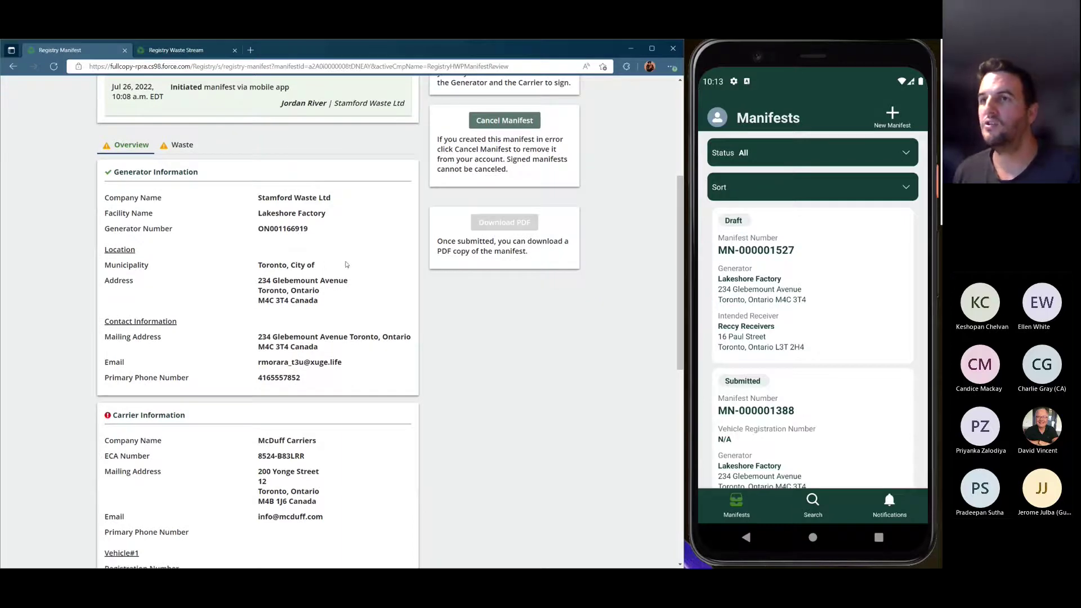
scroll(353, 264, down, 5)
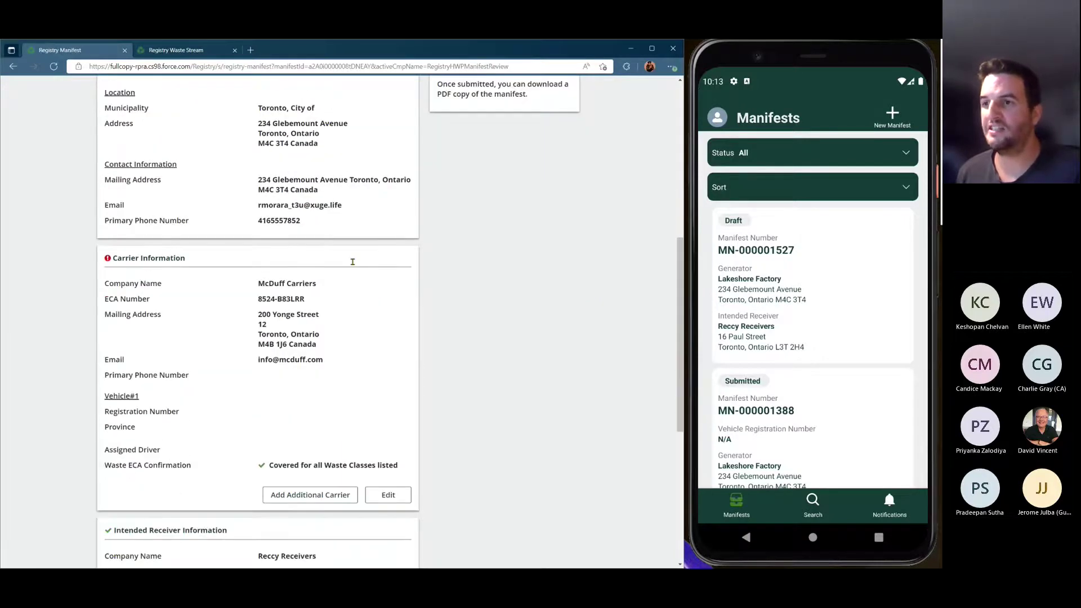
scroll(353, 264, down, 1)
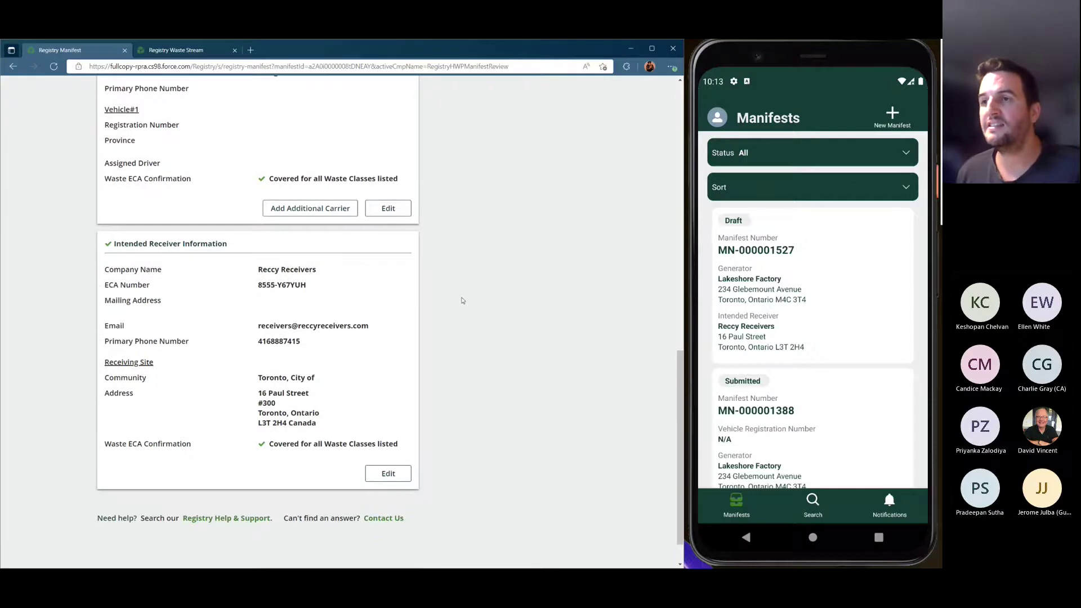
scroll(462, 302, up, 1)
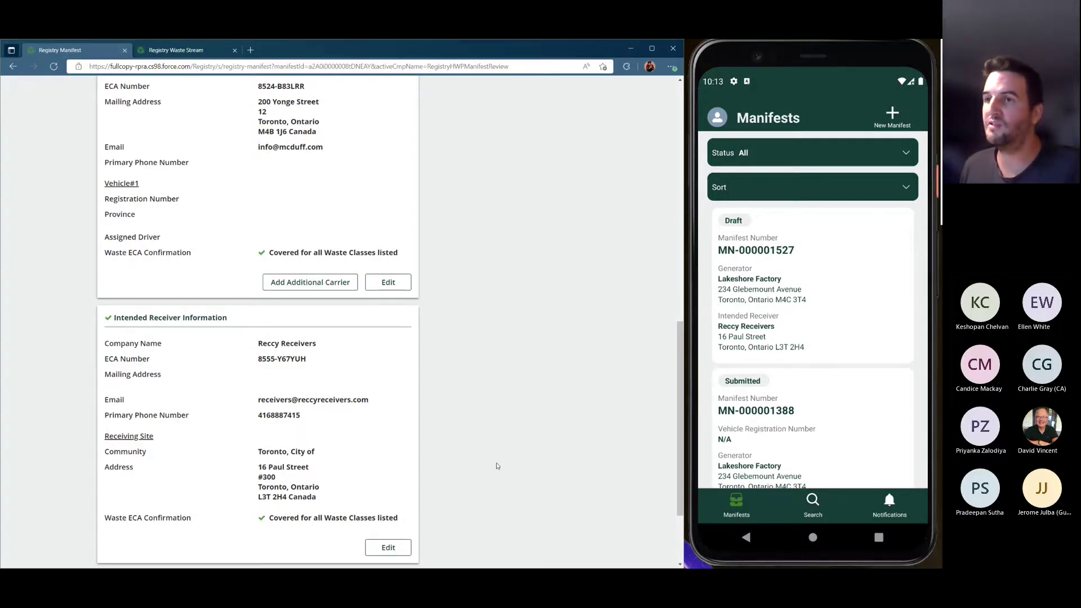
scroll(500, 462, up, 15)
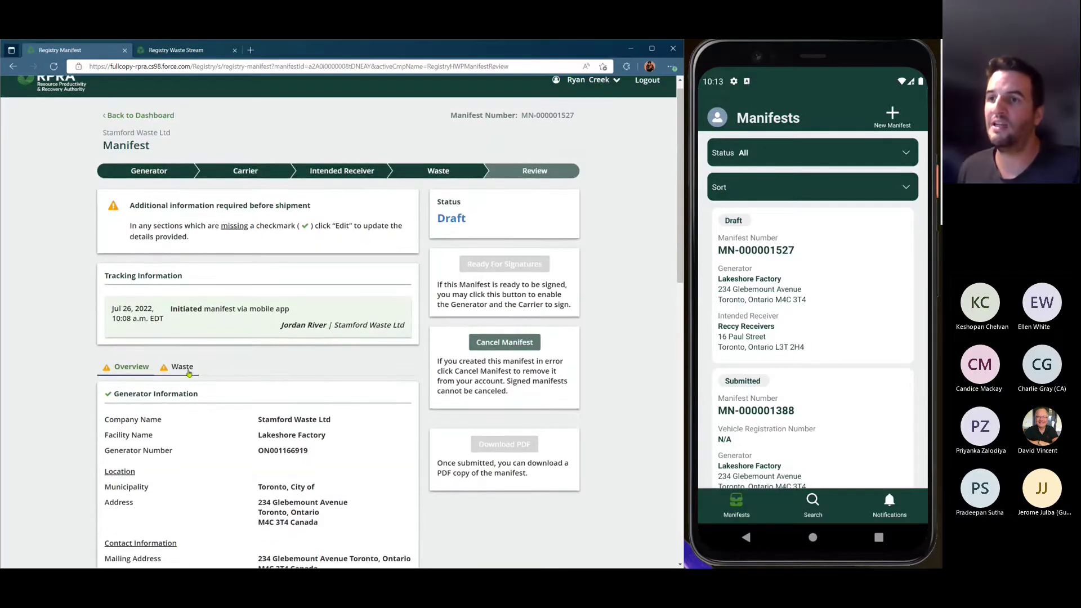
Show the draft's waste information: 112 A Acidic Byproduct, 2 Kilograms, packing group III
click(195, 373)
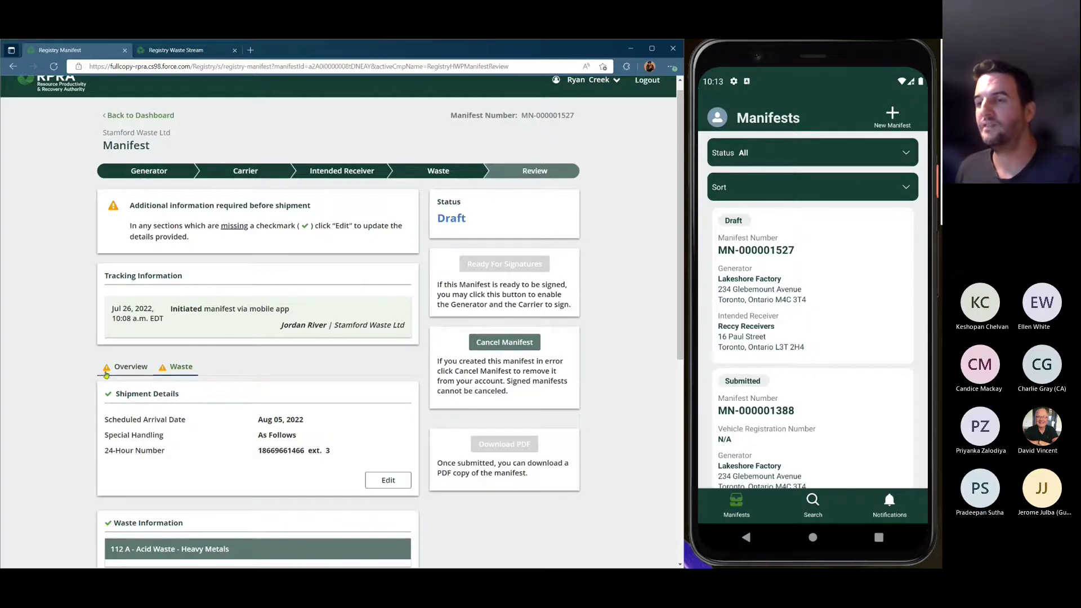
scroll(197, 374, down, 1)
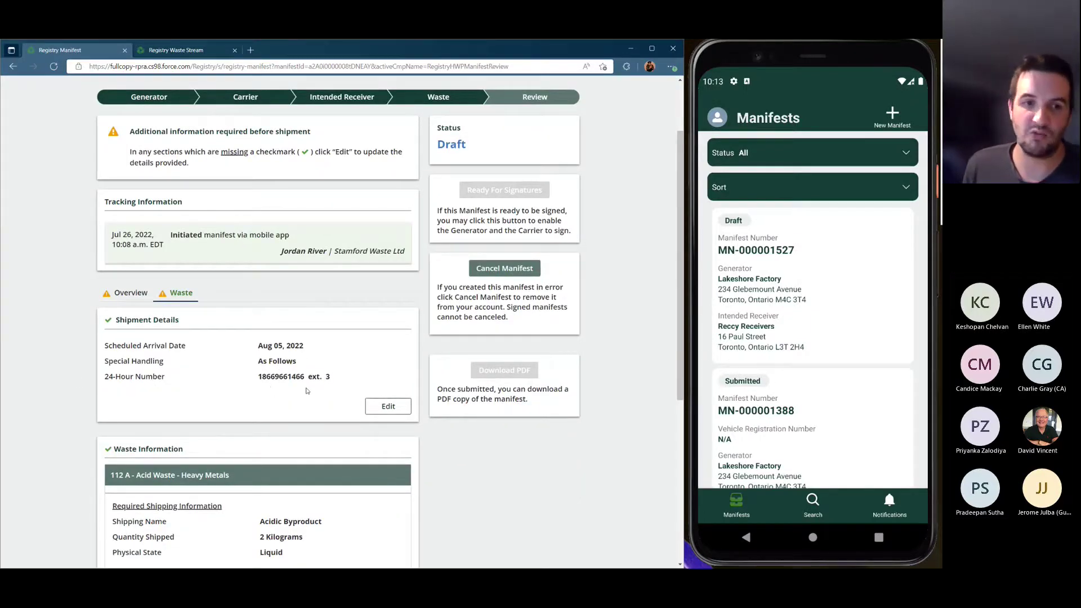
scroll(318, 402, down, 3)
scroll(319, 402, down, 1)
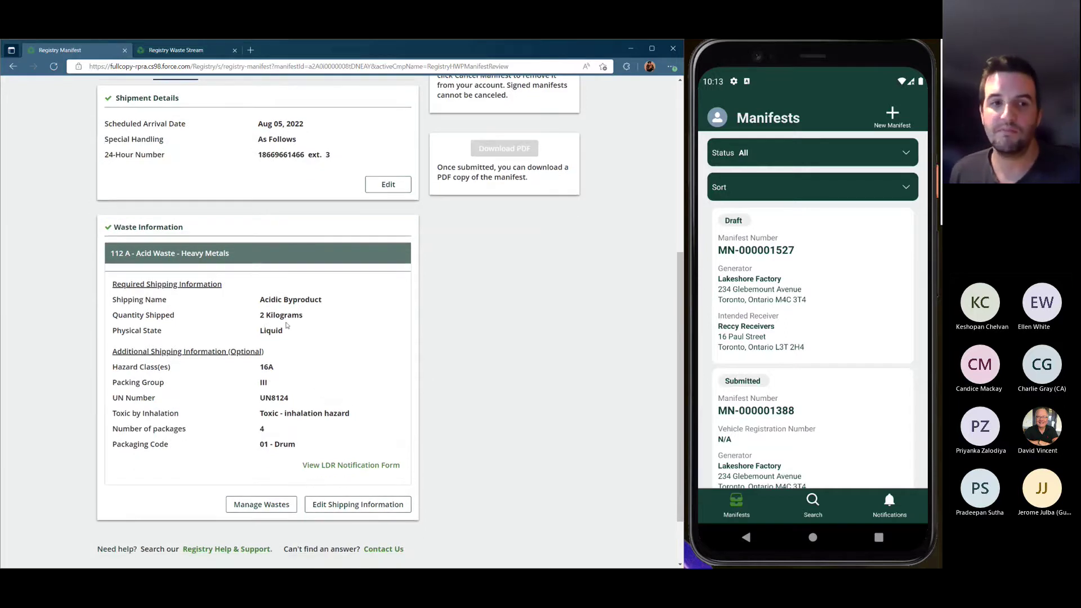